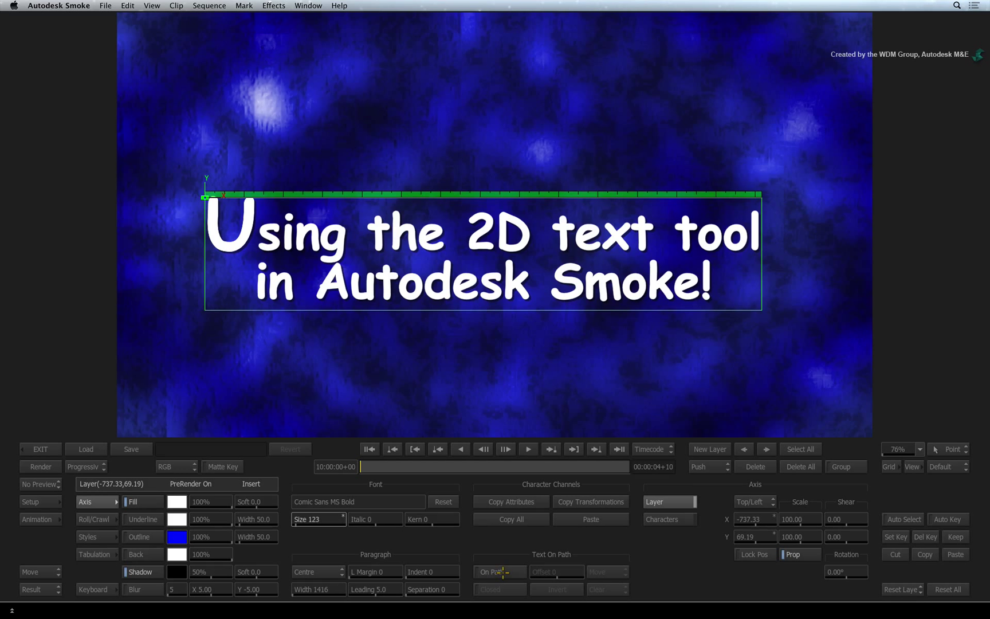
- Enable On Path for the title and toggle between Edit and Move modes with Esc
{"action": "left_click", "coordinate": [502, 572]}
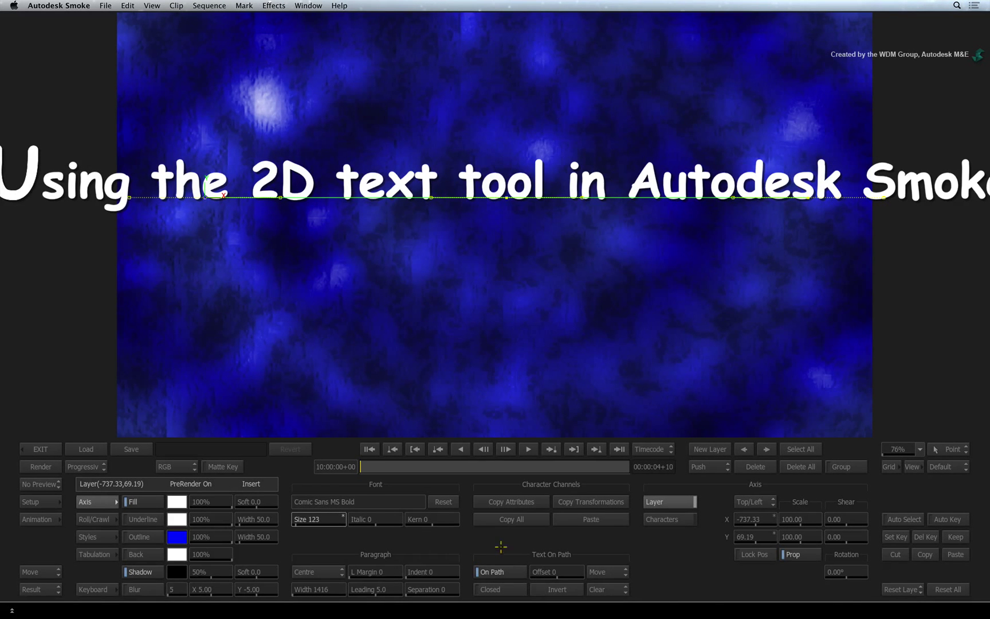
{"action": "key", "text": "Escape"}
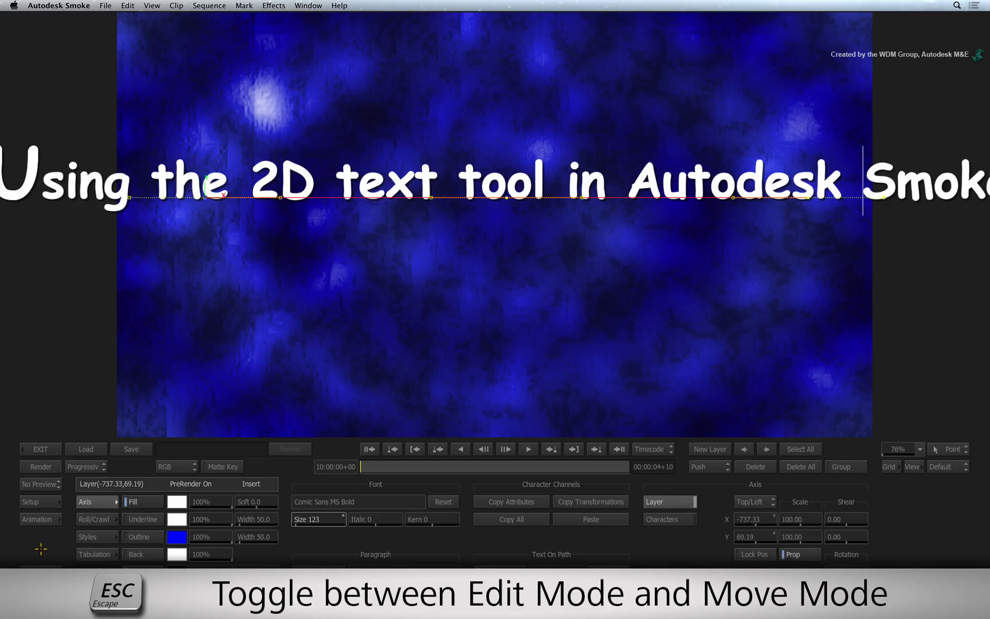
{"action": "key", "text": "Escape"}
{"action": "key", "text": "Escape"}
{"action": "key", "text": "Escape"}
{"action": "key", "text": "Escape"}
{"action": "key", "text": "Escape"}
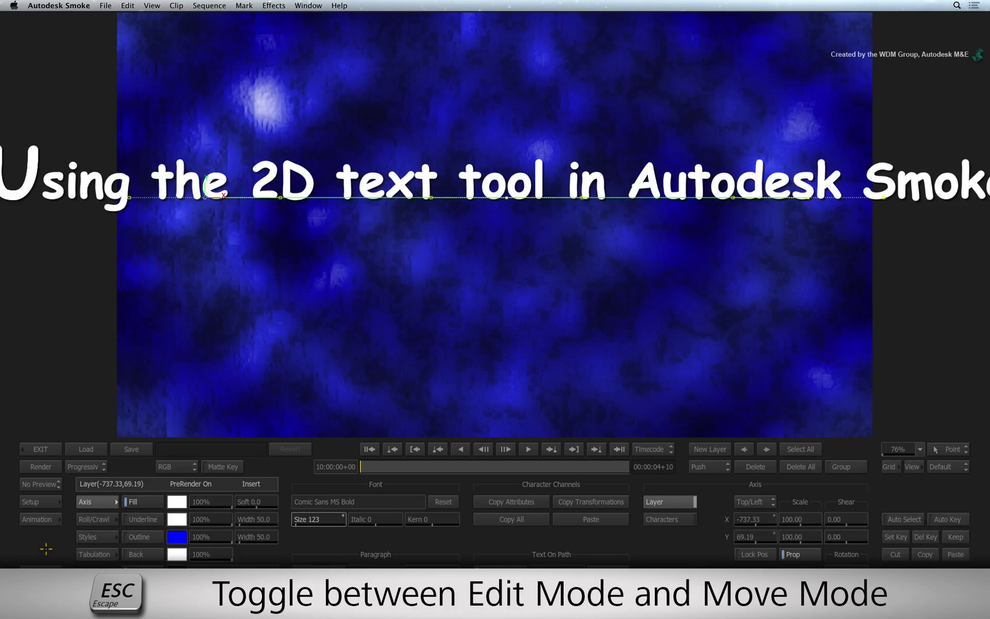
{"action": "key", "text": "Escape"}
{"action": "key", "text": "Escape"}
{"action": "key", "text": "Escape"}
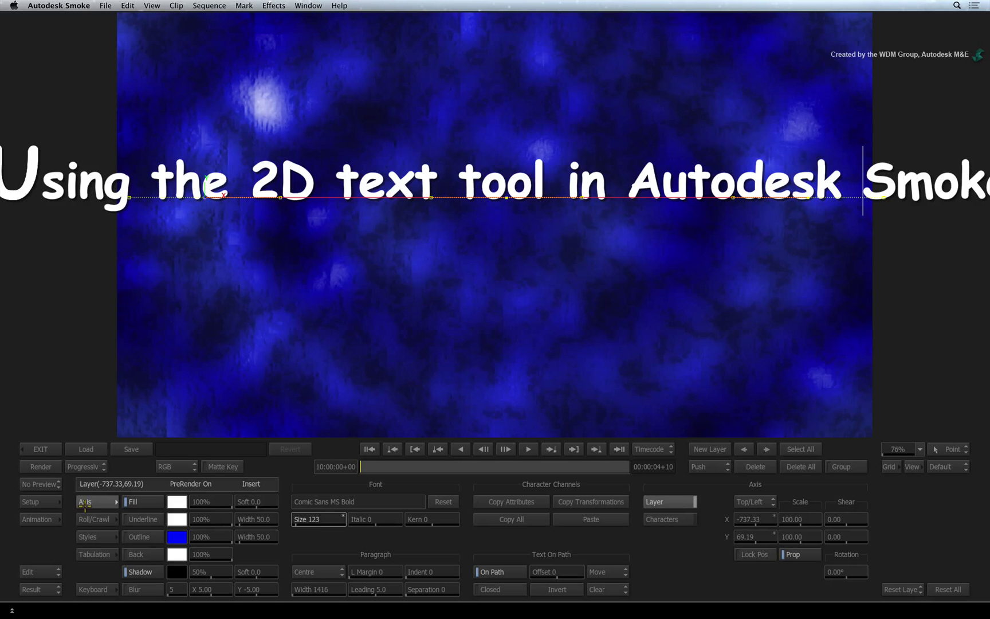
- Test-select characters in the title, ending back in text-editing mode
{"action": "left_click", "coordinate": [336, 180]}
{"action": "left_click_drag", "start_coordinate": [229, 180], "coordinate": [618, 184]}
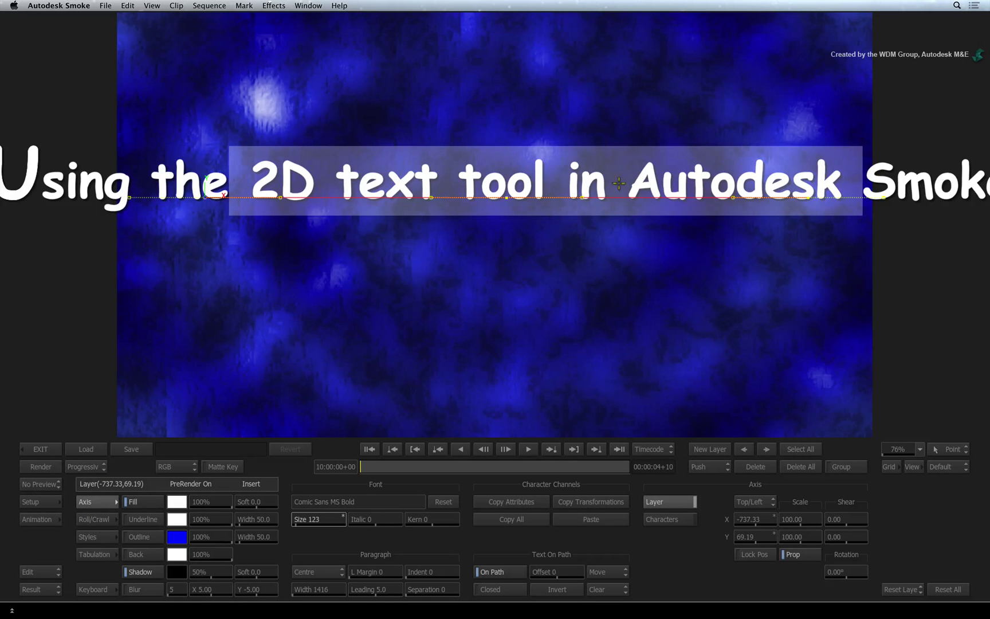
{"action": "left_click", "coordinate": [597, 185]}
{"action": "key", "text": "Escape"}
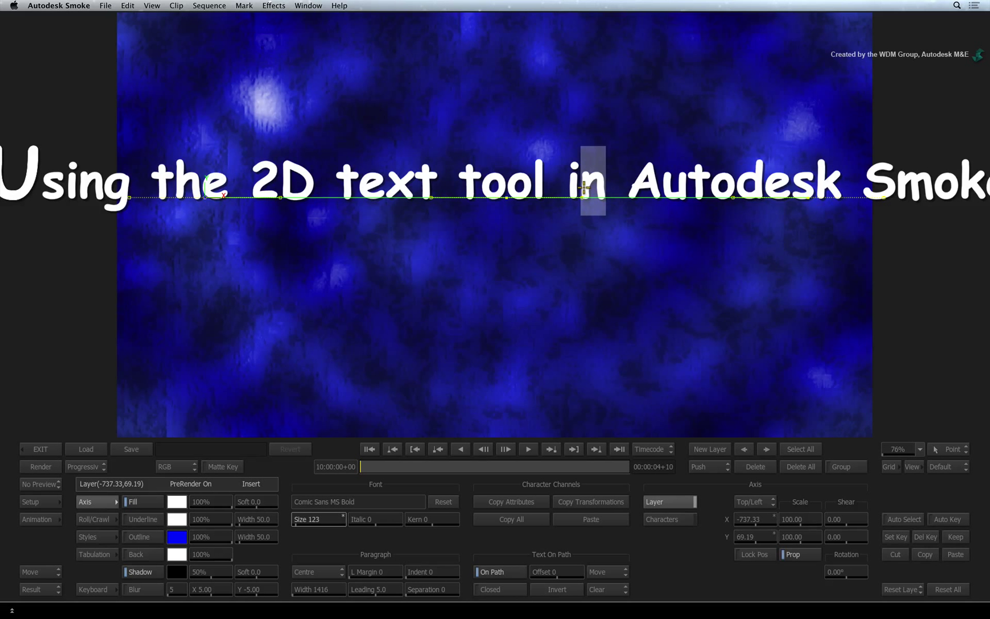
{"action": "key", "text": "Escape"}
{"action": "key", "text": "Escape"}
{"action": "key", "text": "Escape"}
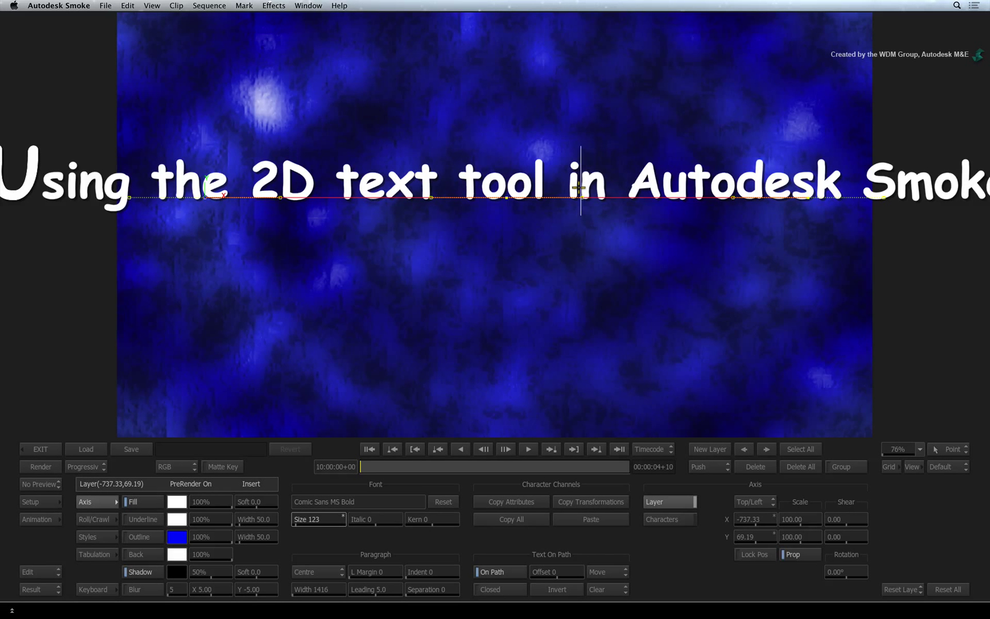
{"action": "key", "text": "Escape"}
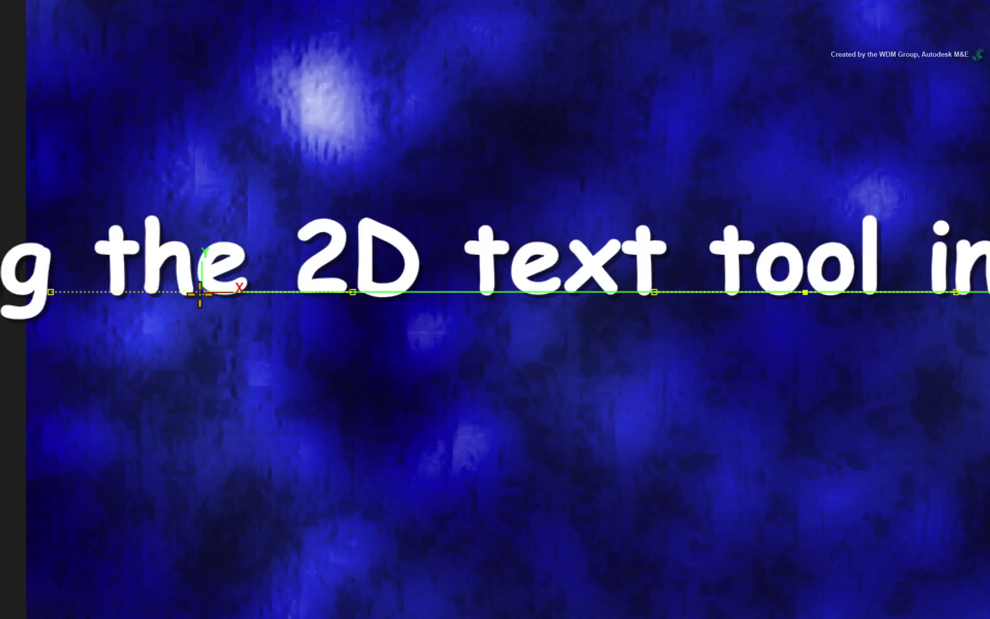
- Curve the path by dragging its left point down and right end up, trying Add mode
{"action": "left_click_drag", "start_coordinate": [197, 290], "coordinate": [196, 596]}
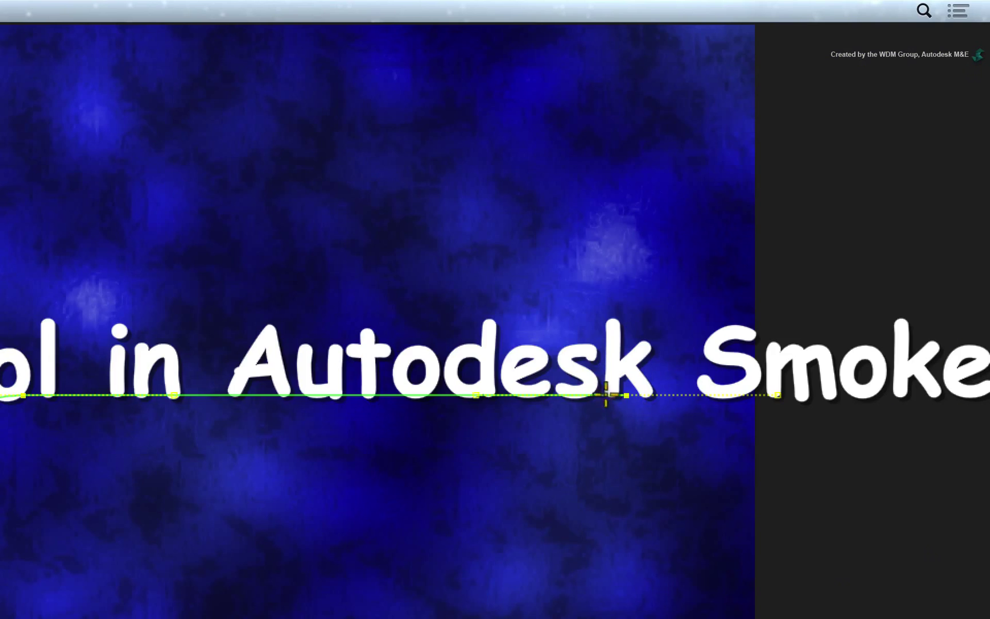
{"action": "mouse_move", "coordinate": [630, 397]}
{"action": "left_mouse_down"}
{"action": "mouse_move", "coordinate": [620, 202]}
{"action": "mouse_move", "coordinate": [695, 281]}
{"action": "mouse_move", "coordinate": [685, 293]}
{"action": "left_mouse_up"}
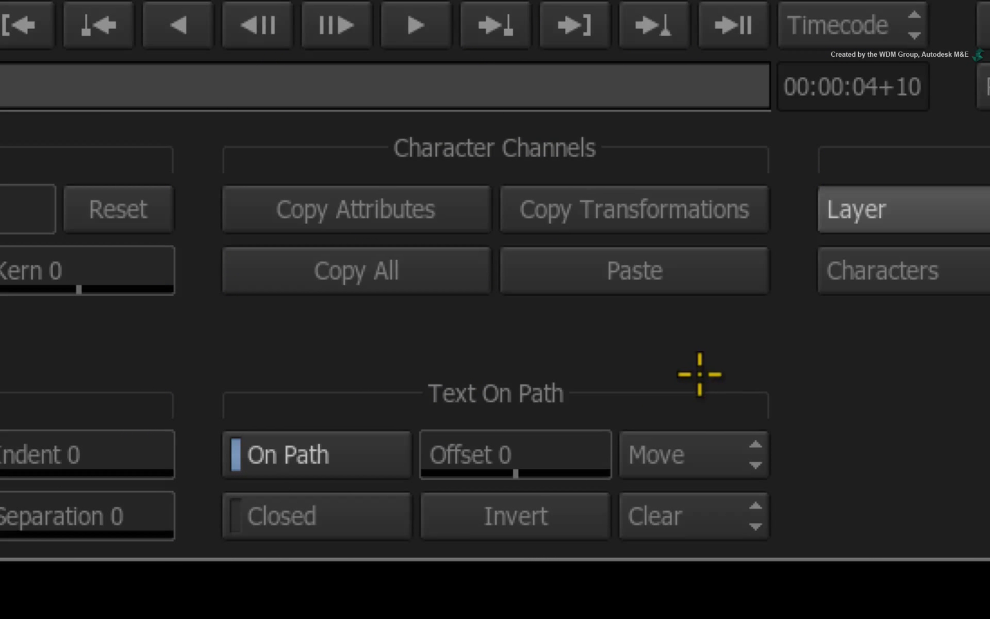
{"action": "left_click", "coordinate": [619, 572]}
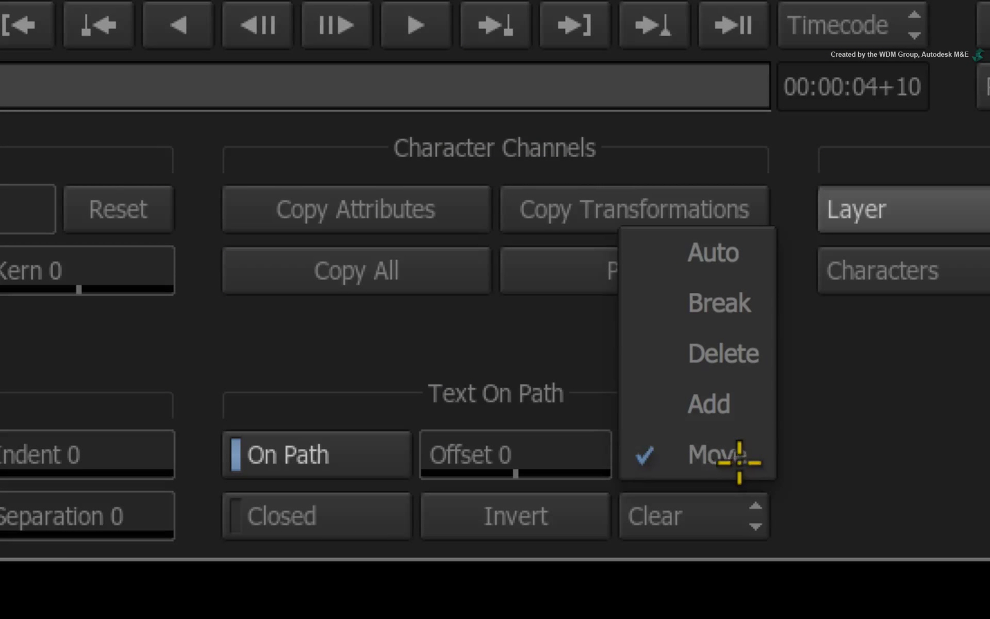
{"action": "left_click", "coordinate": [755, 404]}
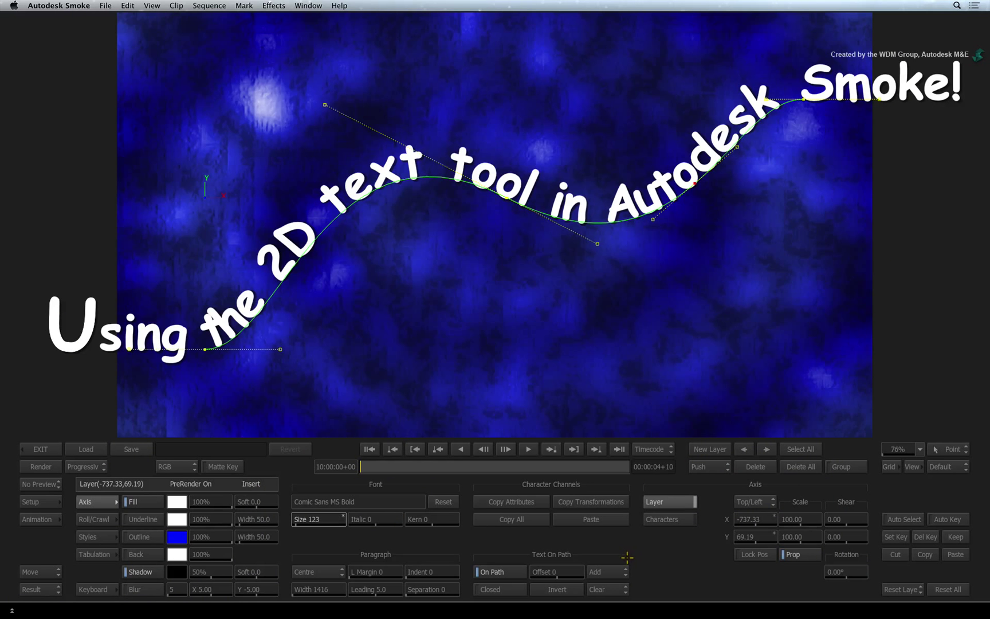
{"action": "left_click", "coordinate": [613, 570]}
{"action": "left_click", "coordinate": [613, 585]}
- Lower another path point to deepen the S-curve, keeping Move mode and leaving the path uncleared
{"action": "mouse_move", "coordinate": [694, 184]}
{"action": "left_mouse_down"}
{"action": "mouse_move", "coordinate": [729, 281]}
{"action": "mouse_move", "coordinate": [681, 248]}
{"action": "left_mouse_up"}
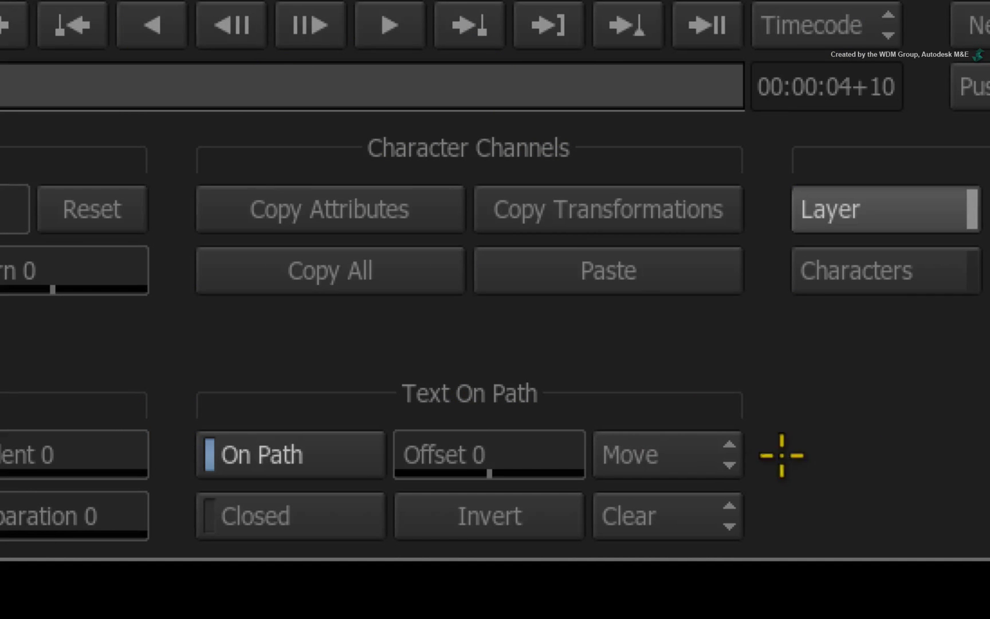
{"action": "left_click", "coordinate": [618, 570]}
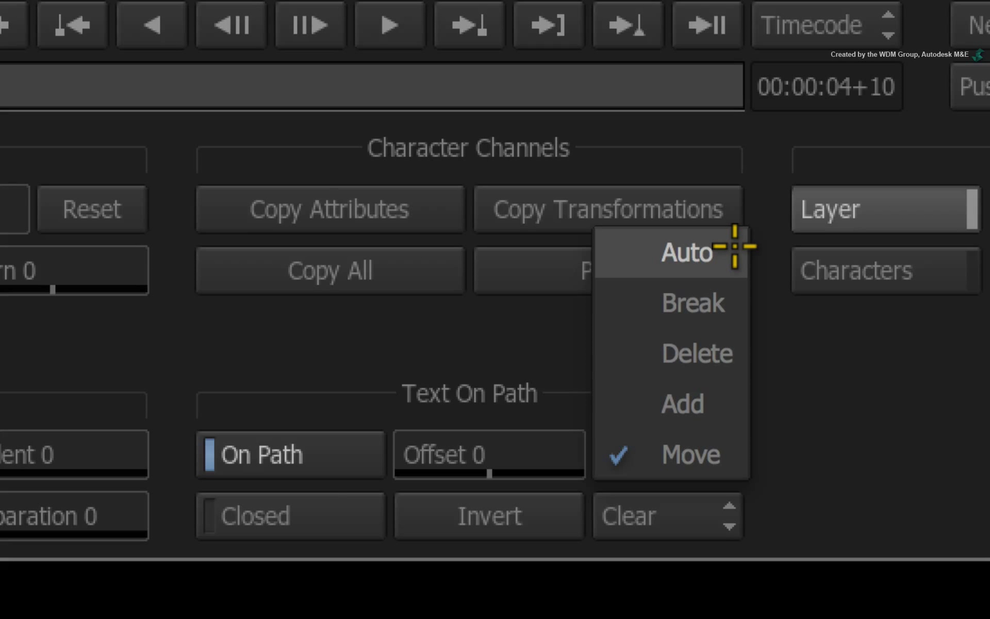
{"action": "left_click", "coordinate": [691, 452]}
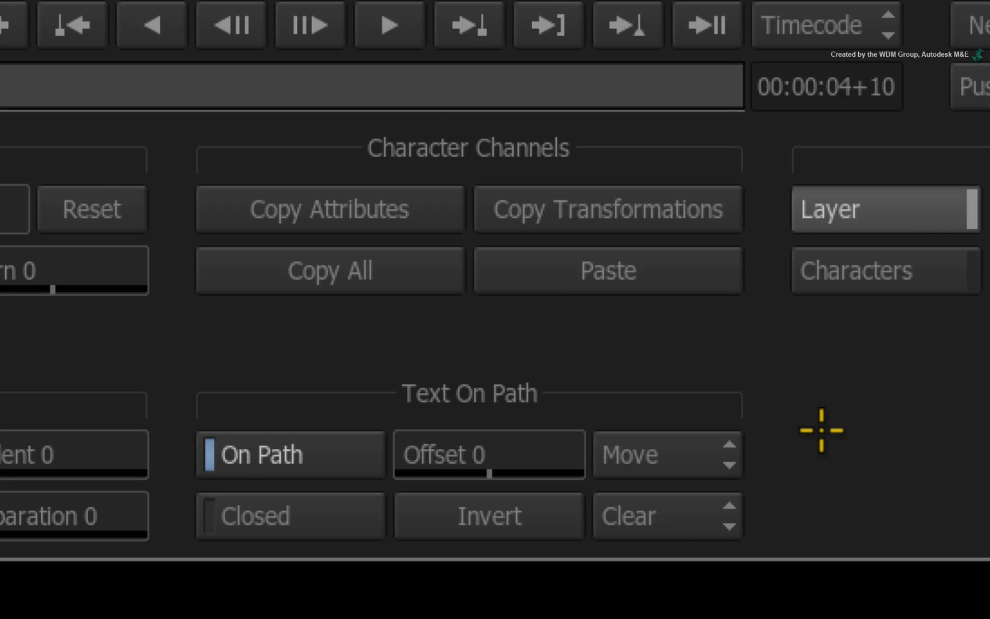
{"action": "left_click", "coordinate": [719, 515]}
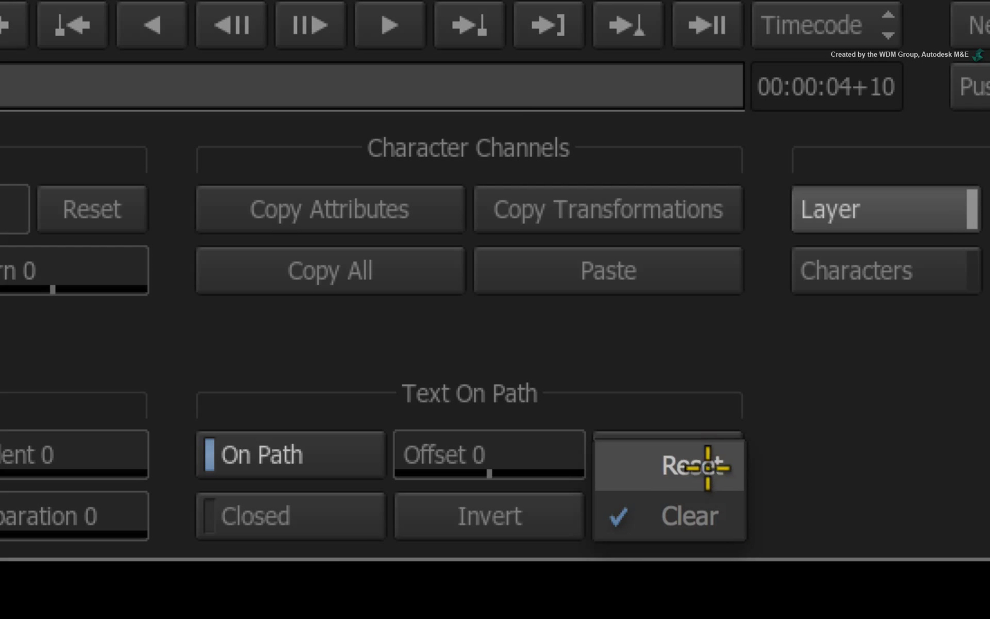
{"action": "left_click", "coordinate": [837, 504]}
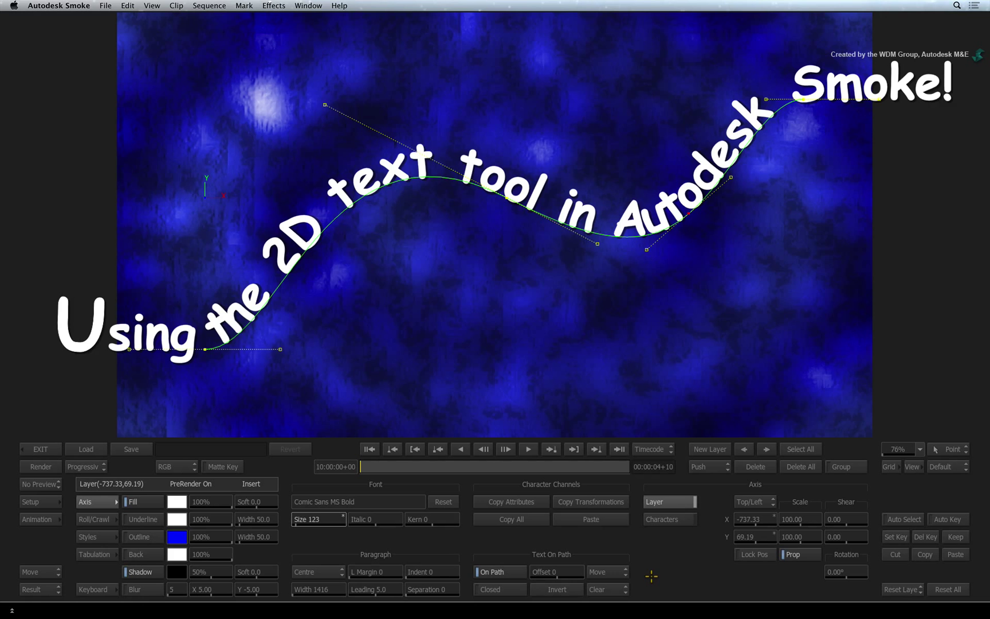
- Auto-key the path Offset from off-frame left at the first frame to further along at the last frame, then scrub
{"action": "left_click_drag", "start_coordinate": [566, 569], "coordinate": [629, 564]}
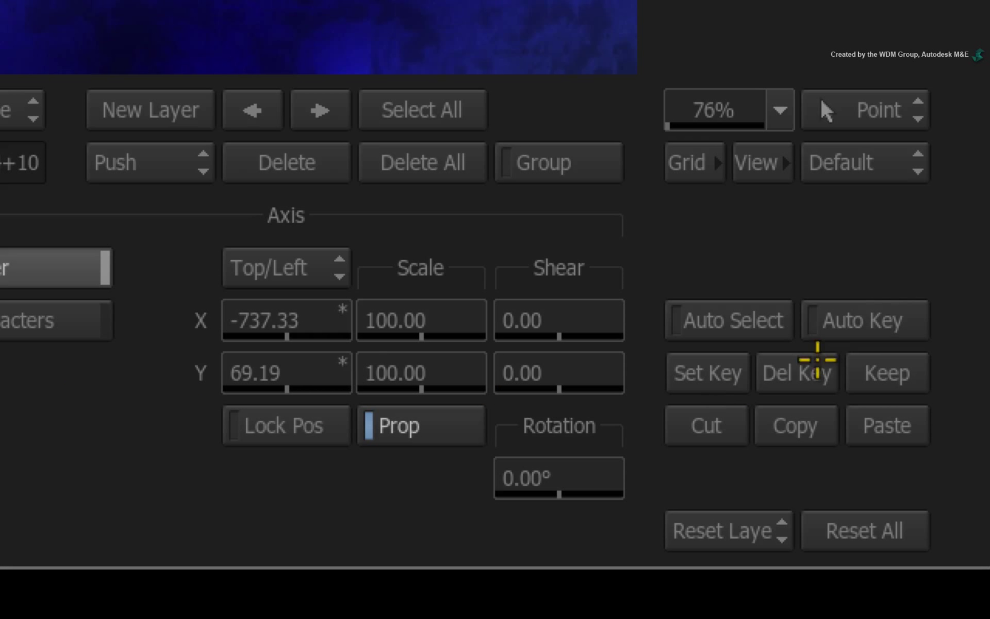
{"action": "left_click", "coordinate": [875, 314]}
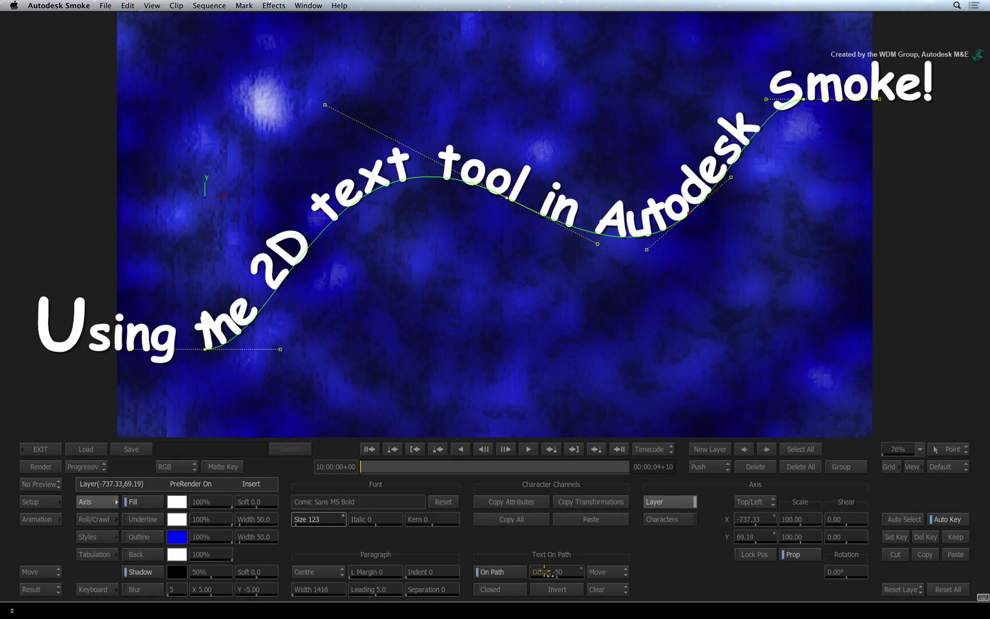
{"action": "left_click_drag", "start_coordinate": [556, 571], "coordinate": [477, 560]}
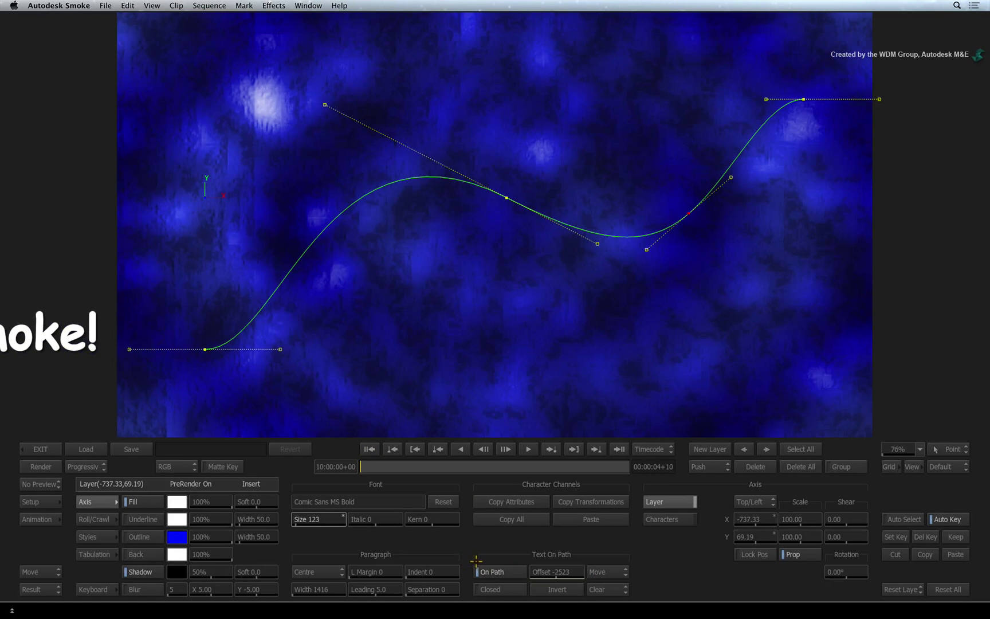
{"action": "left_click", "coordinate": [619, 449]}
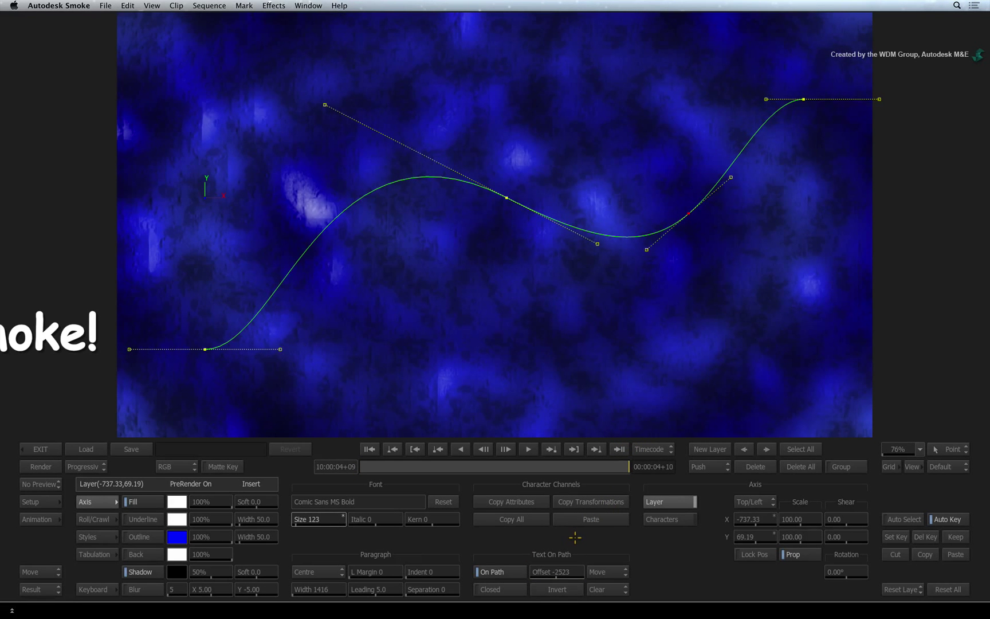
{"action": "mouse_move", "coordinate": [542, 572]}
{"action": "left_mouse_down"}
{"action": "mouse_move", "coordinate": [611, 558]}
{"action": "mouse_move", "coordinate": [641, 498]}
{"action": "mouse_move", "coordinate": [690, 526]}
{"action": "mouse_move", "coordinate": [729, 526]}
{"action": "left_mouse_up"}
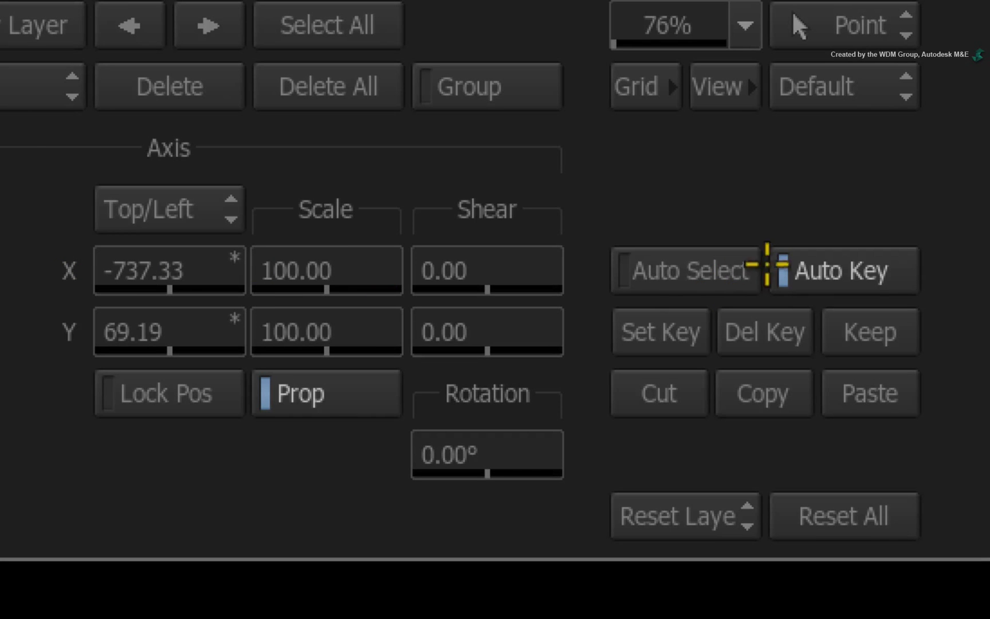
{"action": "left_click", "coordinate": [777, 269]}
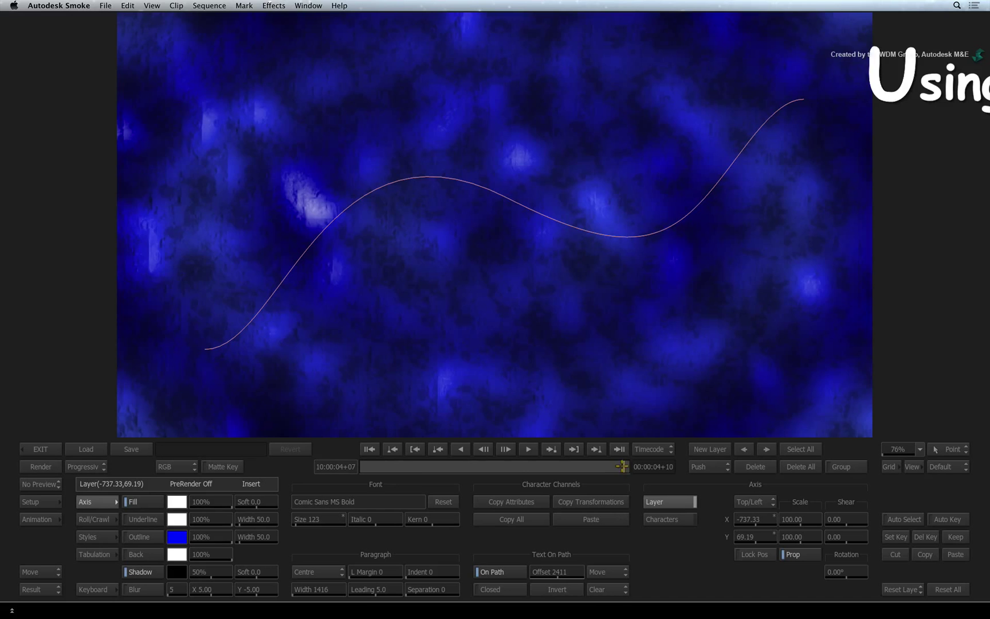
{"action": "mouse_move", "coordinate": [623, 466]}
{"action": "left_mouse_down"}
{"action": "mouse_move", "coordinate": [376, 456]}
{"action": "mouse_move", "coordinate": [615, 449]}
{"action": "mouse_move", "coordinate": [485, 449]}
{"action": "mouse_move", "coordinate": [497, 448]}
{"action": "left_mouse_up"}
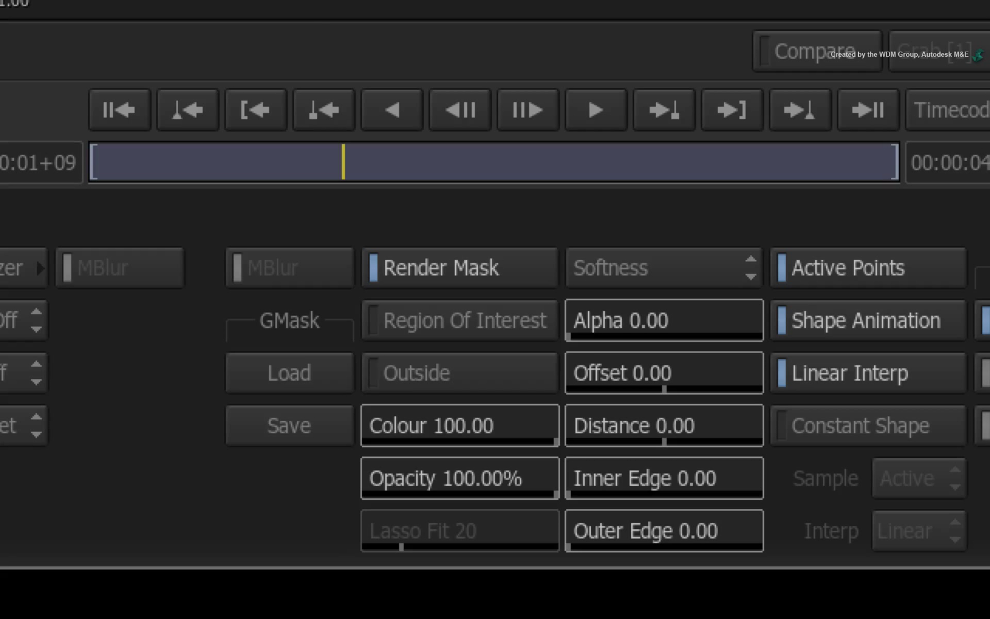
- Save the GMask setup as raw file my_mask in /Volumes/MEDIA_STORE
{"action": "left_click", "coordinate": [324, 415]}
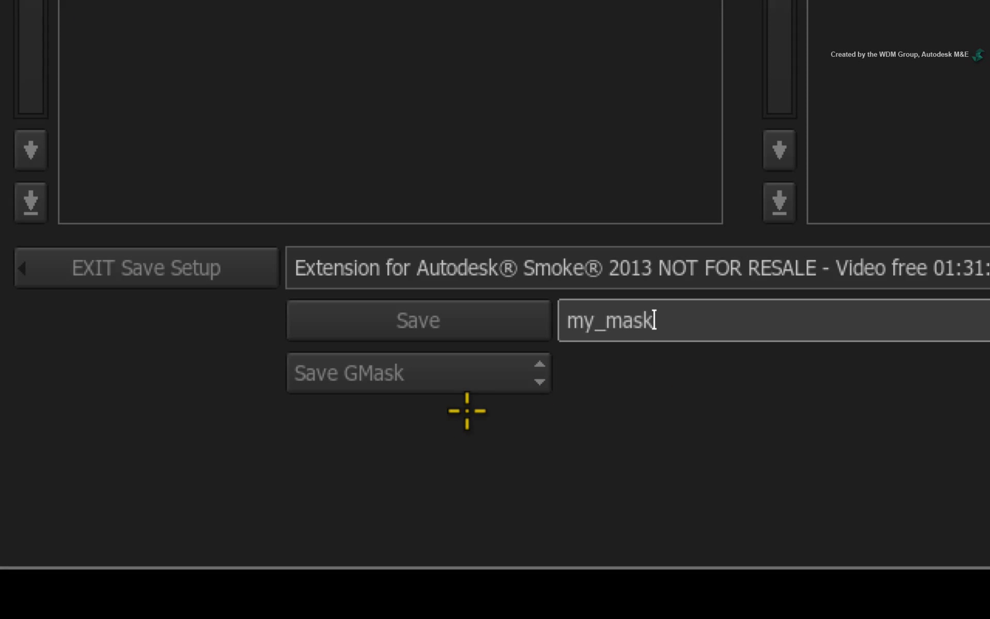
{"action": "left_click", "coordinate": [473, 378]}
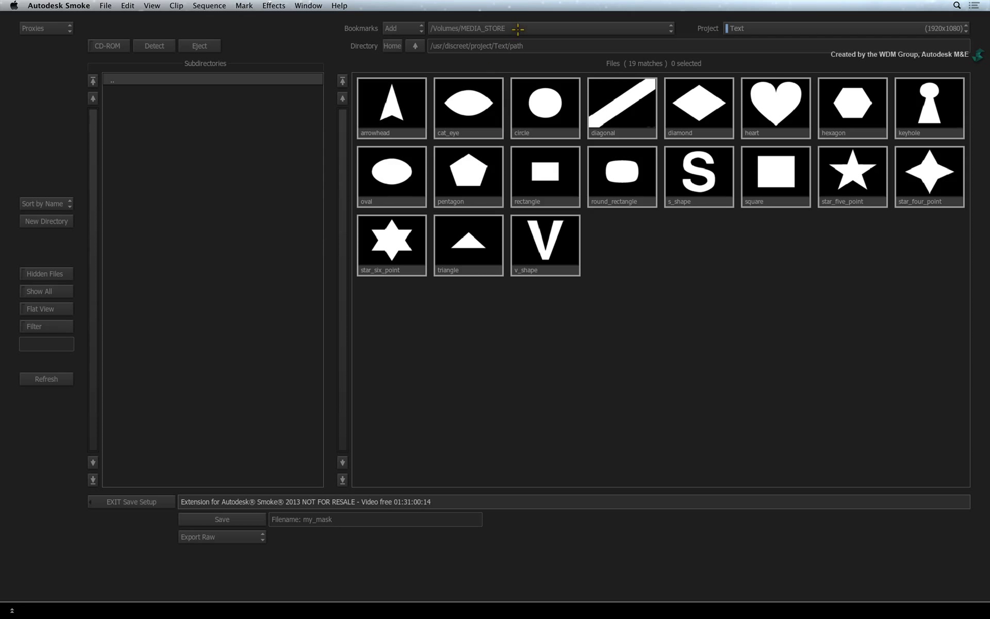
{"action": "left_click", "coordinate": [518, 28]}
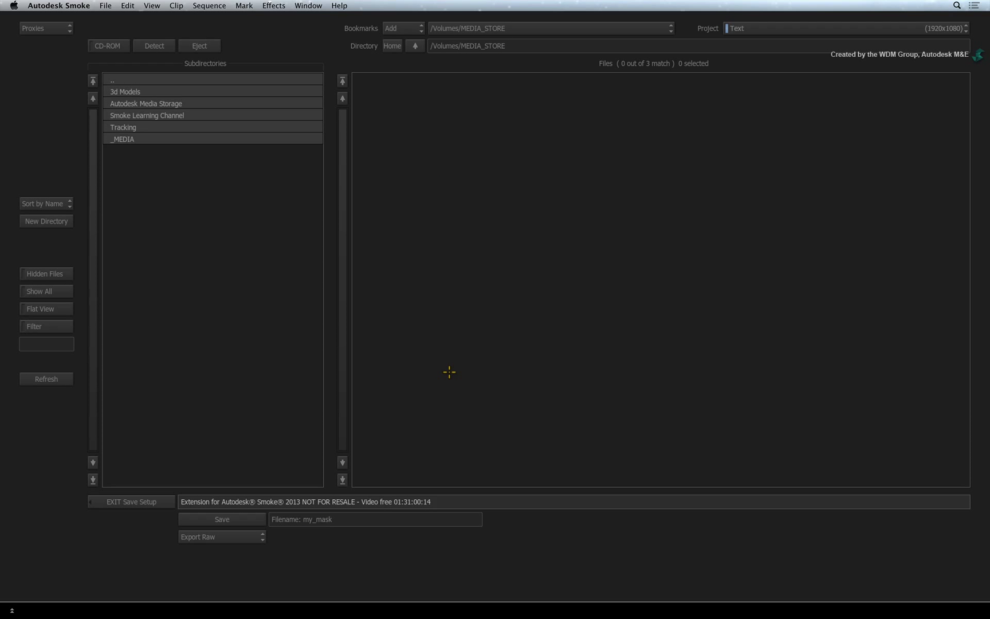
{"action": "left_click", "coordinate": [372, 519]}
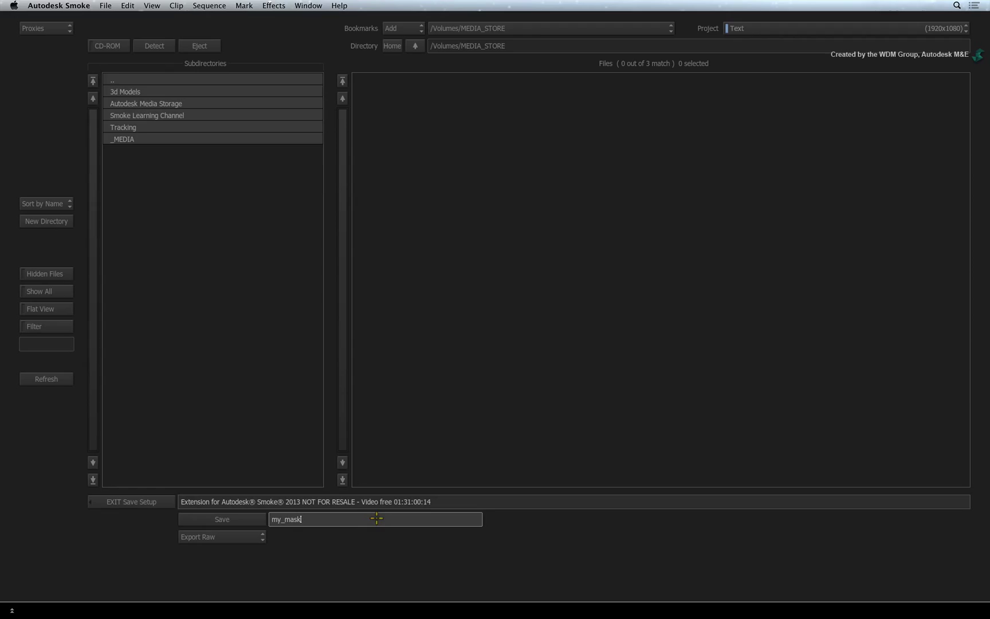
{"action": "key", "text": "Return"}
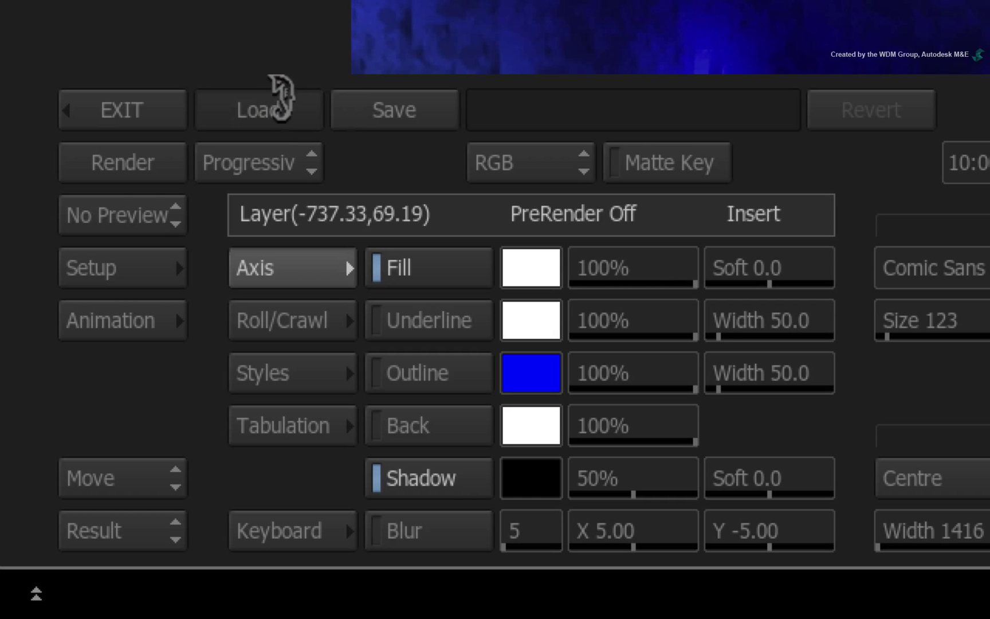
- Load my_mask from /Volumes/MEDIA_STORE as the title's text path
{"action": "left_click", "coordinate": [93, 447]}
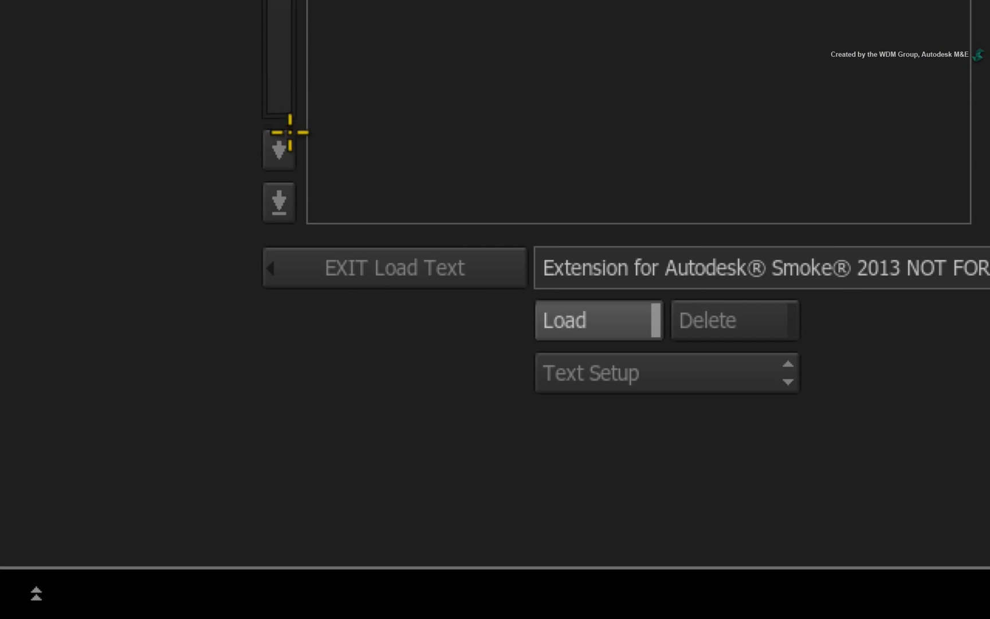
{"action": "left_click", "coordinate": [762, 378]}
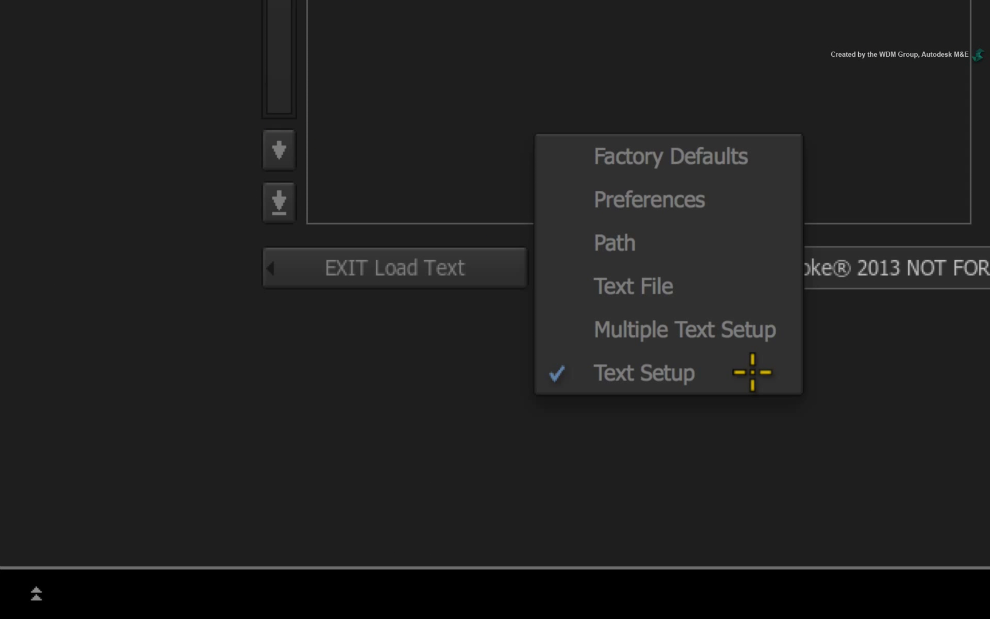
{"action": "left_click", "coordinate": [729, 255]}
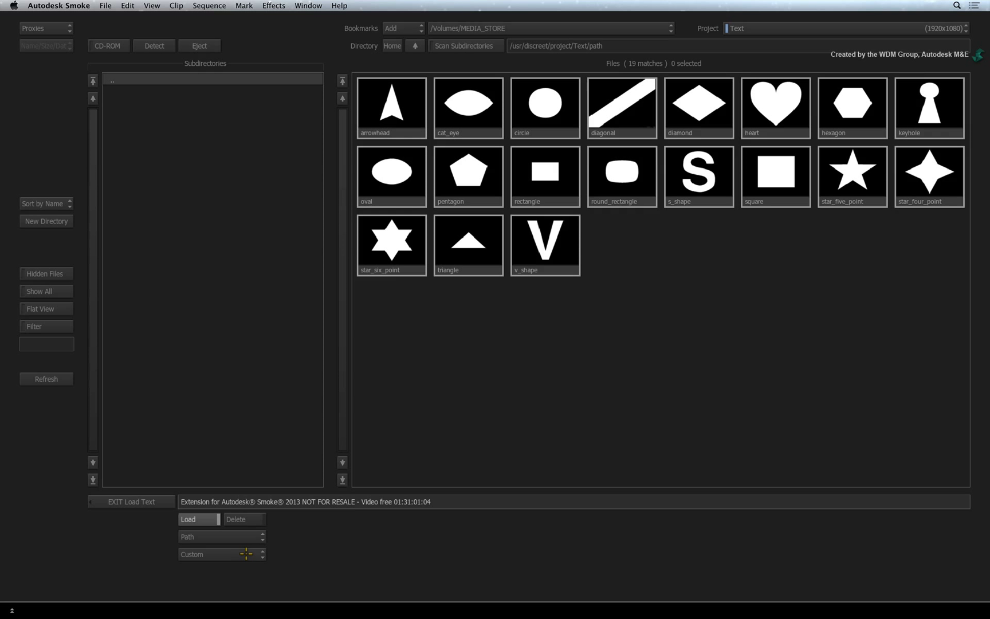
{"action": "left_click", "coordinate": [246, 553]}
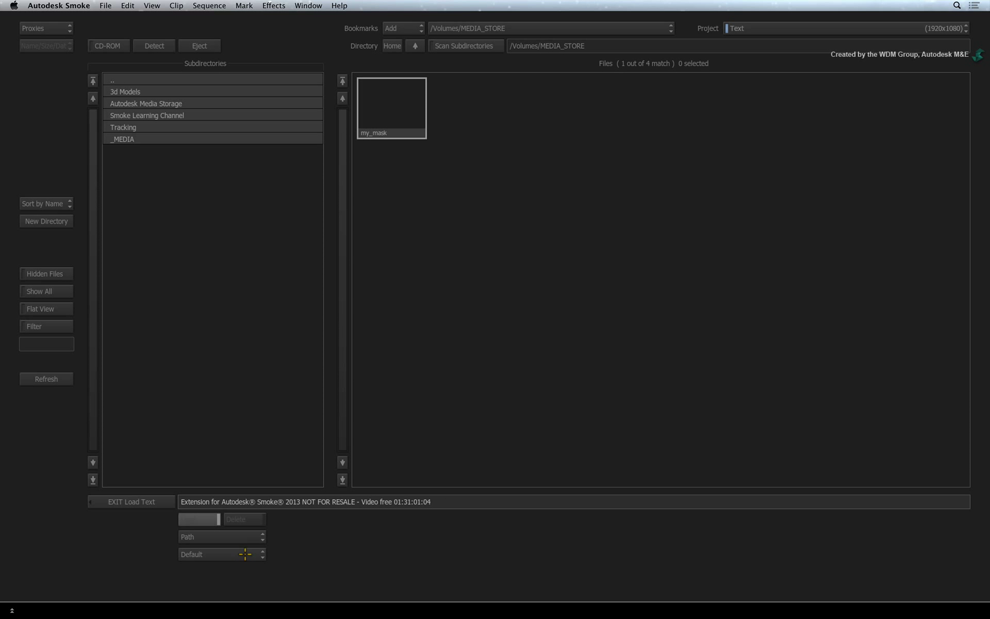
{"action": "left_click", "coordinate": [503, 28]}
{"action": "left_click", "coordinate": [399, 126]}
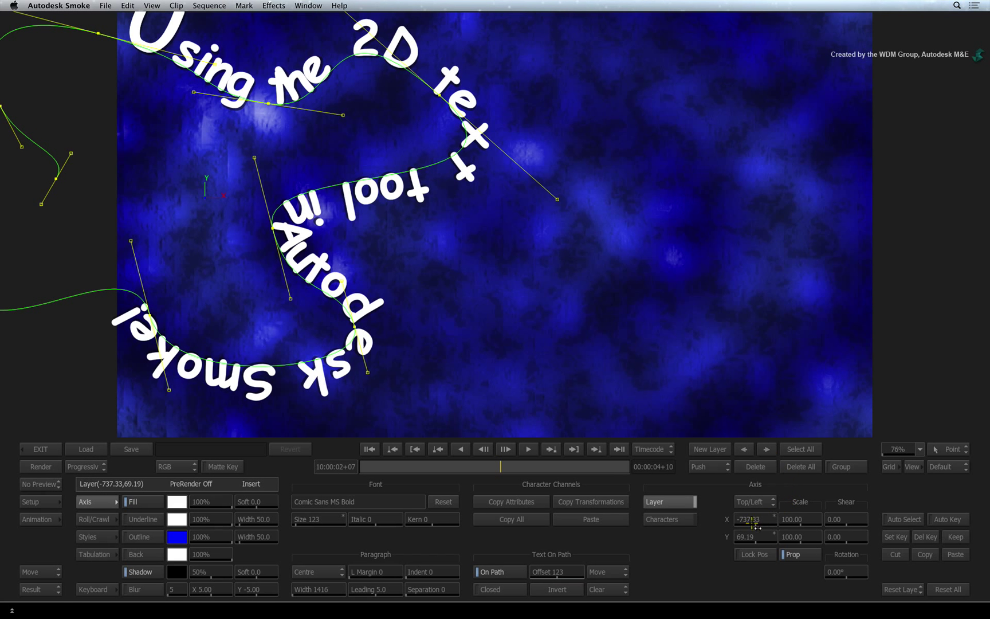
- Move the text layer to Axis X about -70 and Y about -9.81
{"action": "mouse_move", "coordinate": [754, 522]}
{"action": "left_mouse_down"}
{"action": "mouse_move", "coordinate": [911, 513]}
{"action": "mouse_move", "coordinate": [972, 488]}
{"action": "left_mouse_up"}
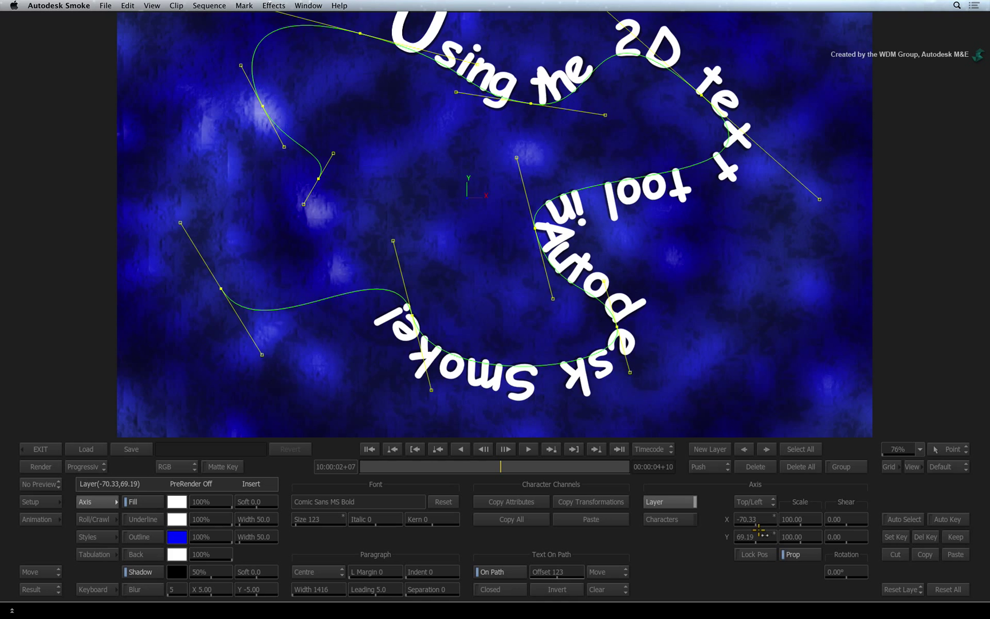
{"action": "left_click_drag", "start_coordinate": [759, 532], "coordinate": [694, 538]}
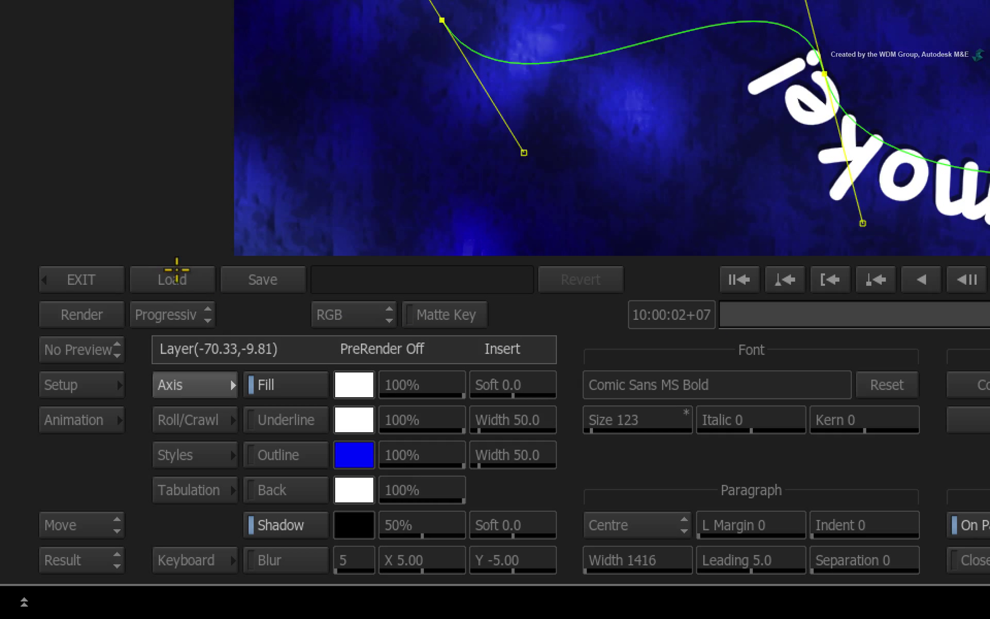
- Load the round_rectangle preset path from the Custom directory and preview the title on it
{"action": "left_click", "coordinate": [176, 272]}
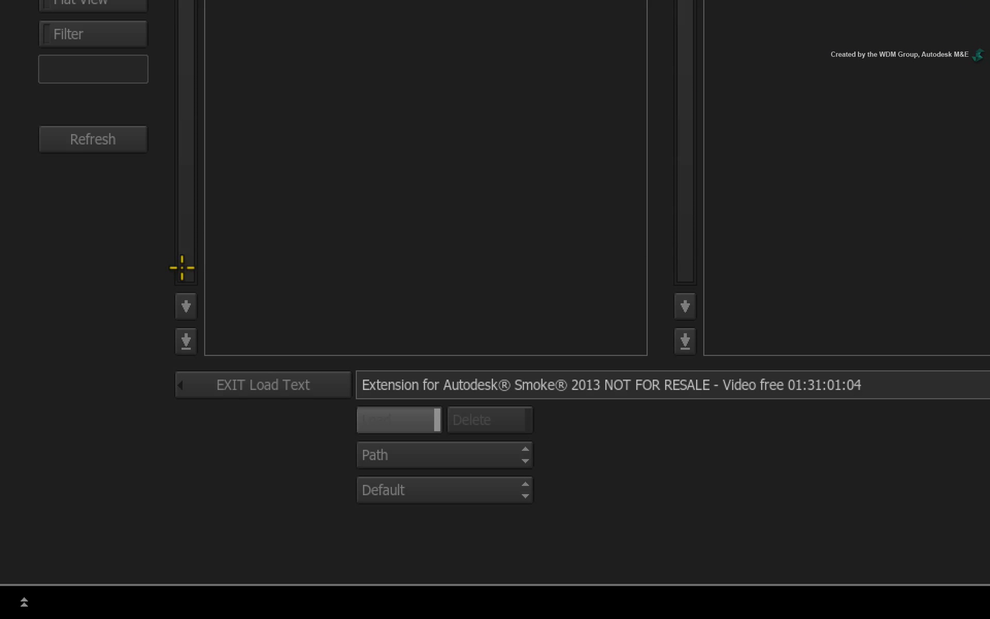
{"action": "left_click", "coordinate": [493, 487]}
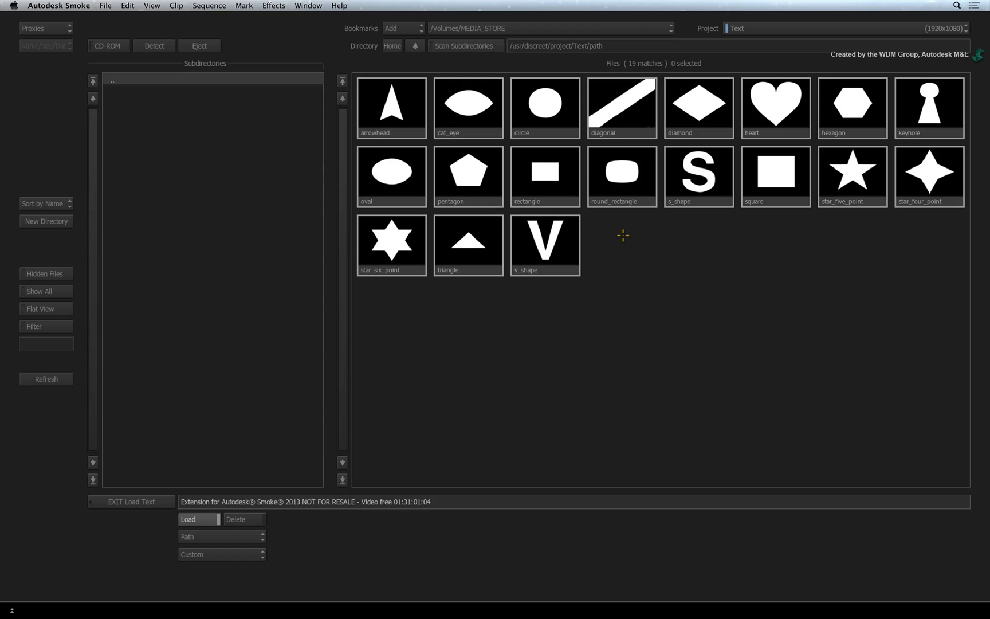
{"action": "left_click", "coordinate": [623, 172]}
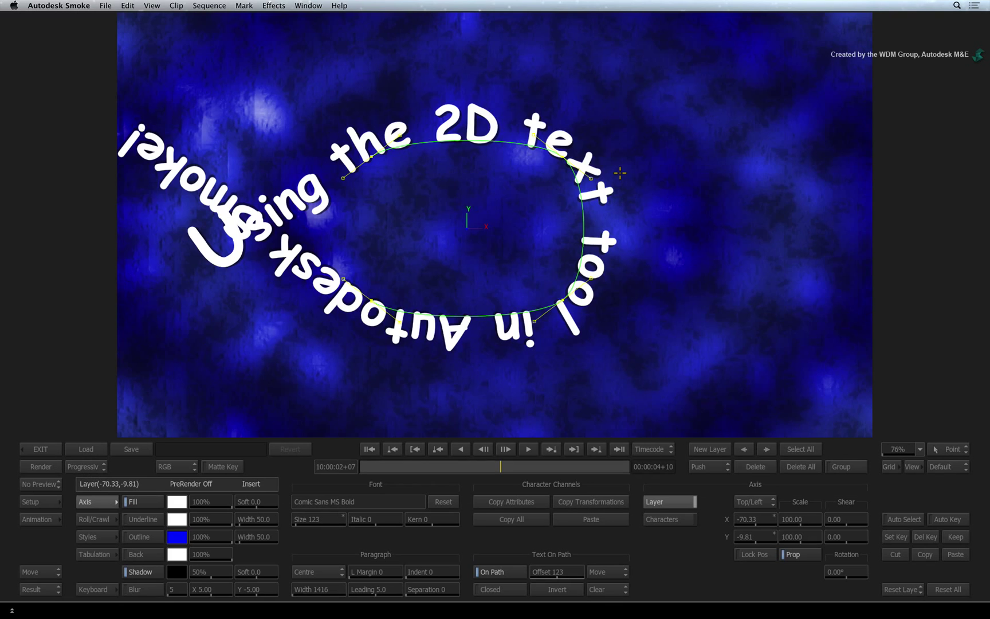
{"action": "mouse_move", "coordinate": [484, 469]}
{"action": "left_mouse_down"}
{"action": "mouse_move", "coordinate": [457, 434]}
{"action": "mouse_move", "coordinate": [581, 420]}
{"action": "left_mouse_up"}
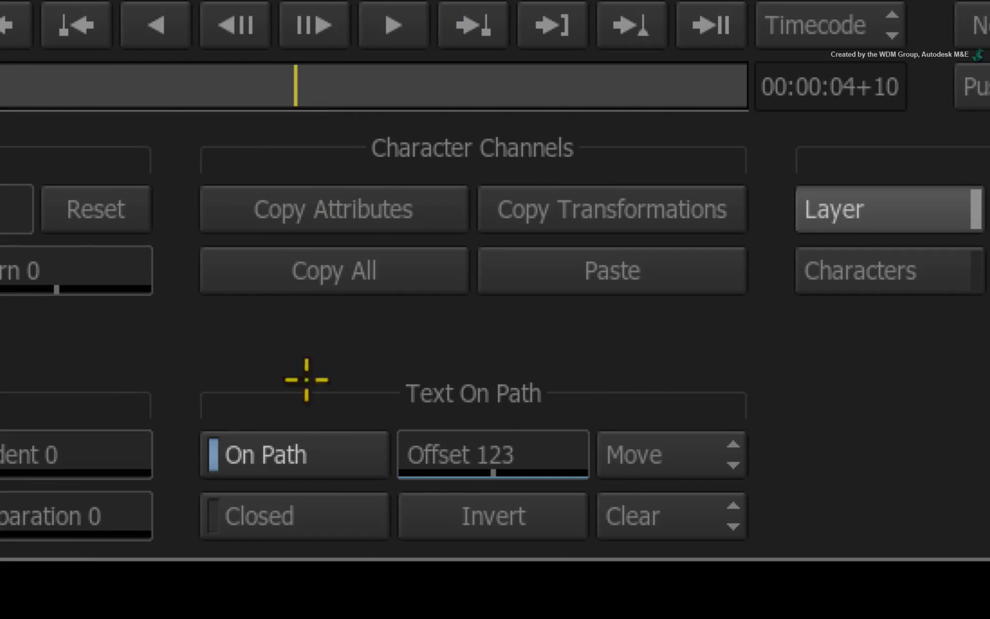
- Make the rounded-rectangle path Closed, preview it, and return to text Edit mode
{"action": "left_click", "coordinate": [301, 512]}
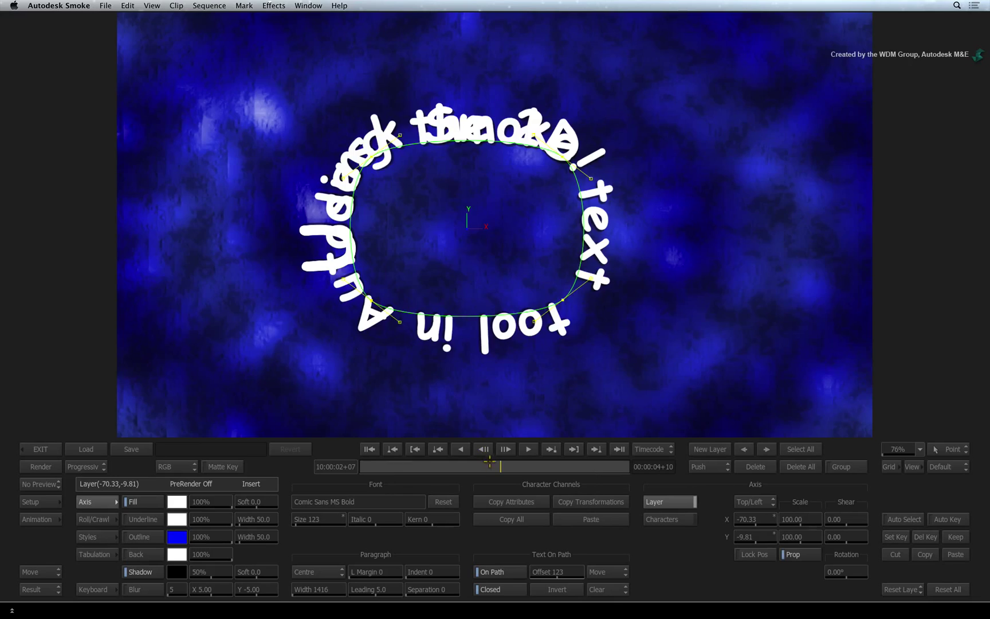
{"action": "mouse_move", "coordinate": [490, 461]}
{"action": "left_mouse_down"}
{"action": "mouse_move", "coordinate": [444, 459]}
{"action": "mouse_move", "coordinate": [460, 464]}
{"action": "left_mouse_up"}
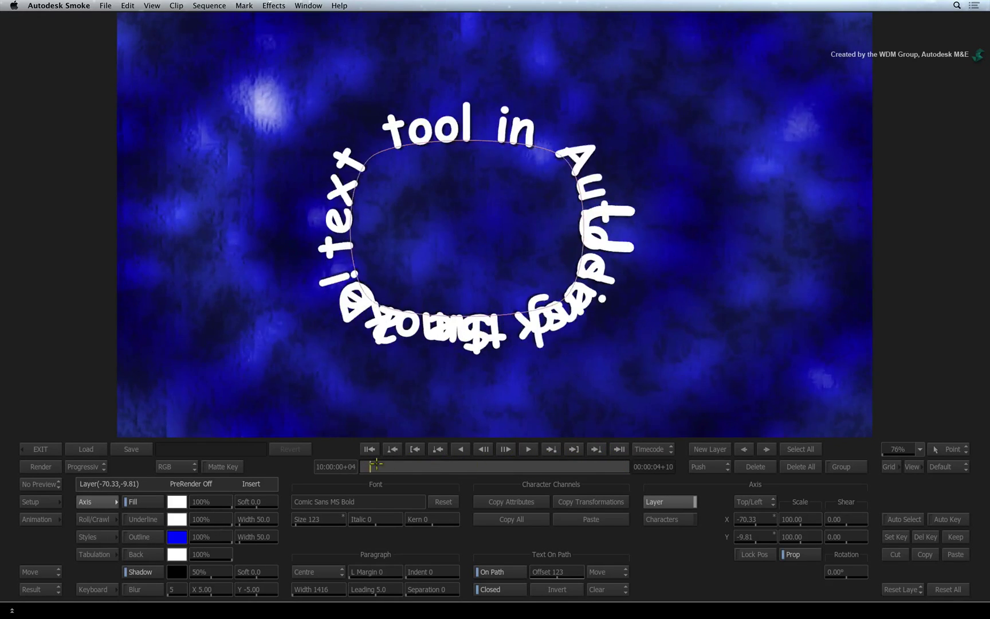
{"action": "key", "text": "Escape"}
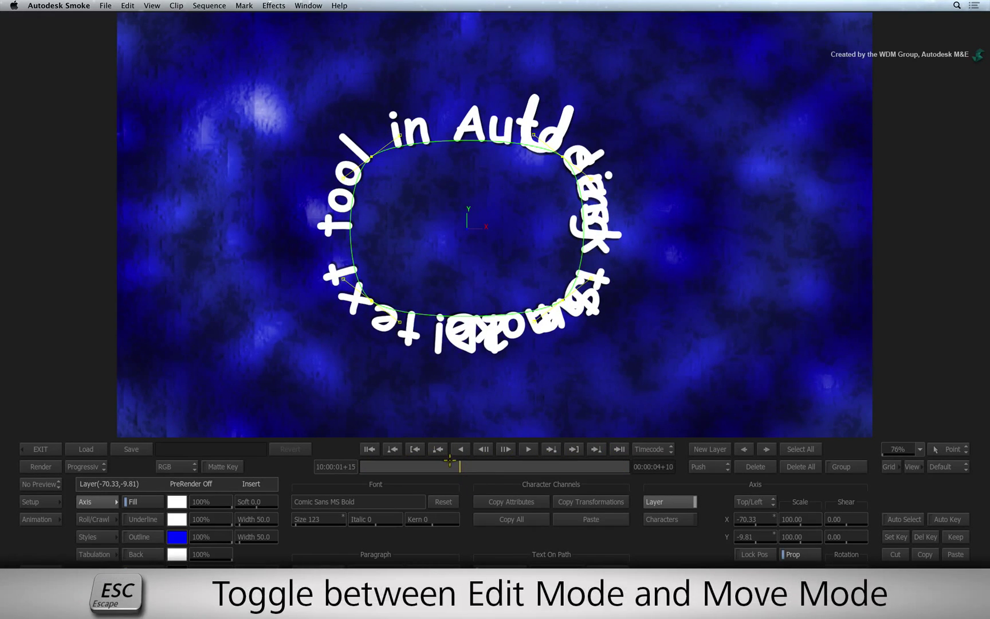
{"action": "key", "text": "Escape"}
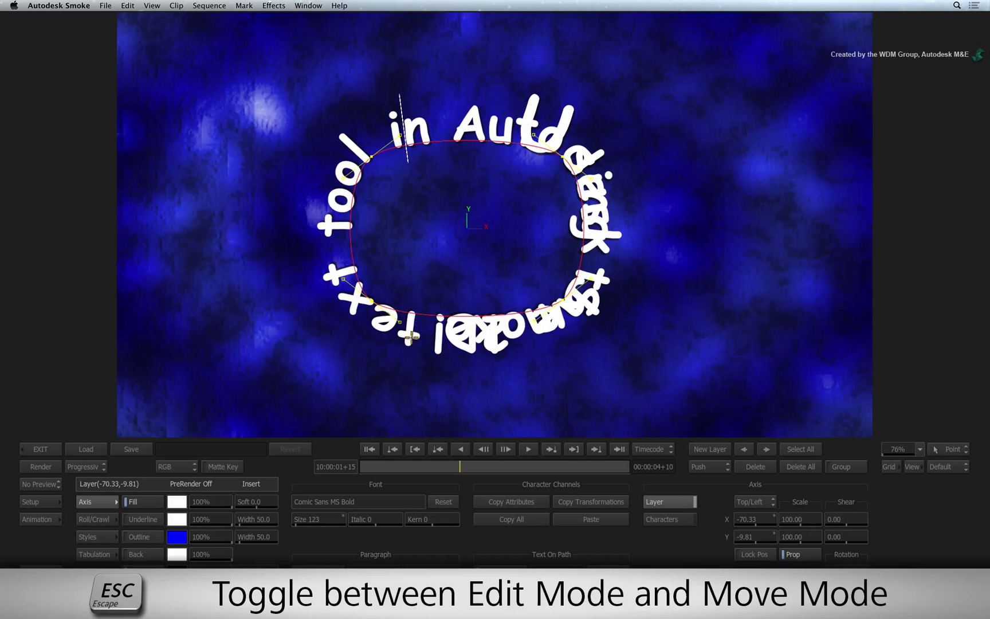
- Select all title characters and resize them down to size 116
{"action": "key", "text": "alt+a"}
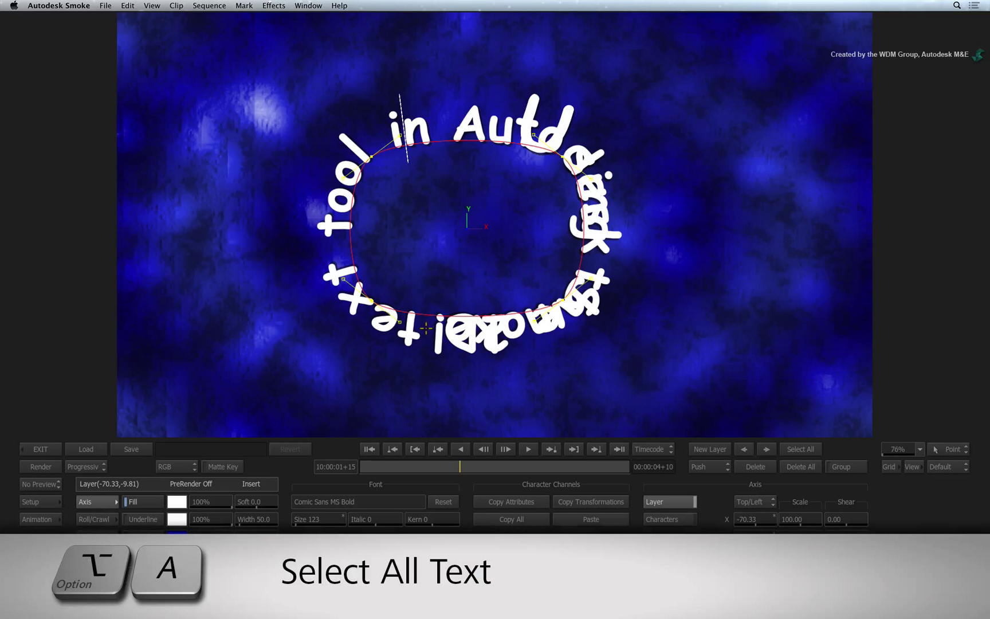
{"action": "key", "text": "alt+a"}
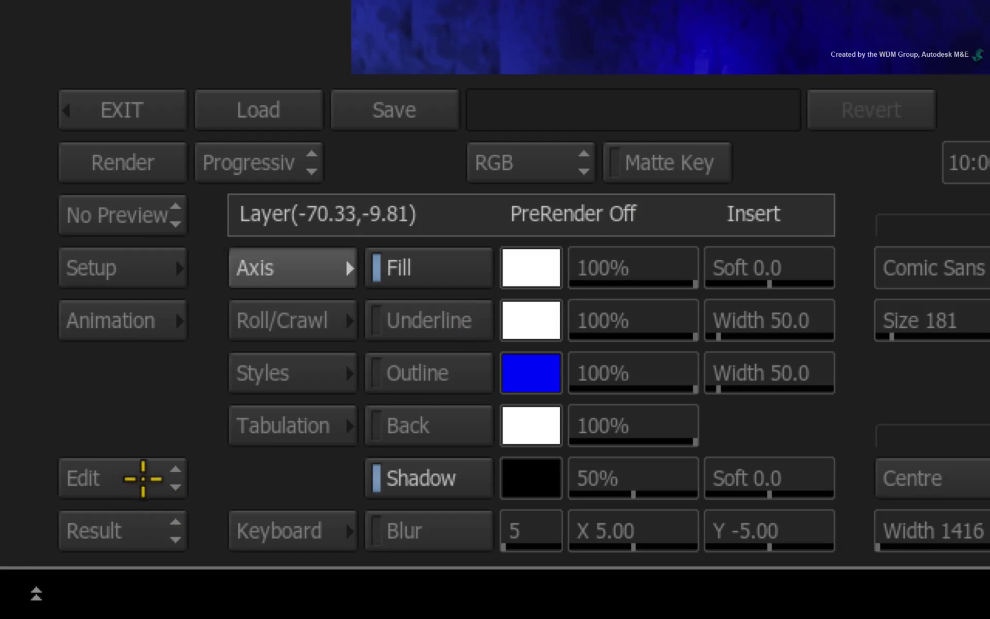
{"action": "left_click_drag", "start_coordinate": [146, 475], "coordinate": [182, 388]}
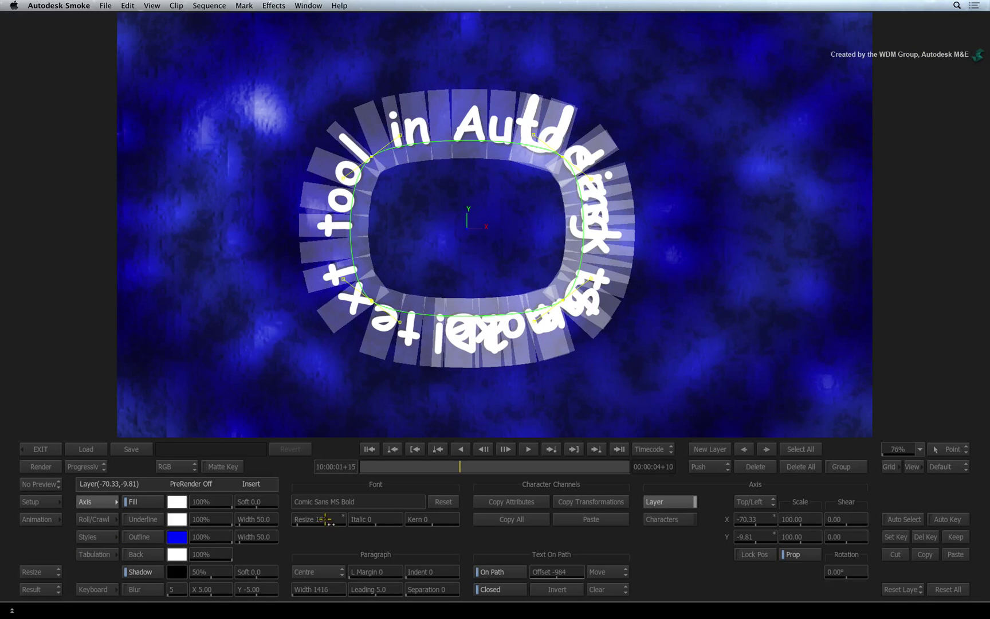
{"action": "left_click_drag", "start_coordinate": [327, 519], "coordinate": [298, 523]}
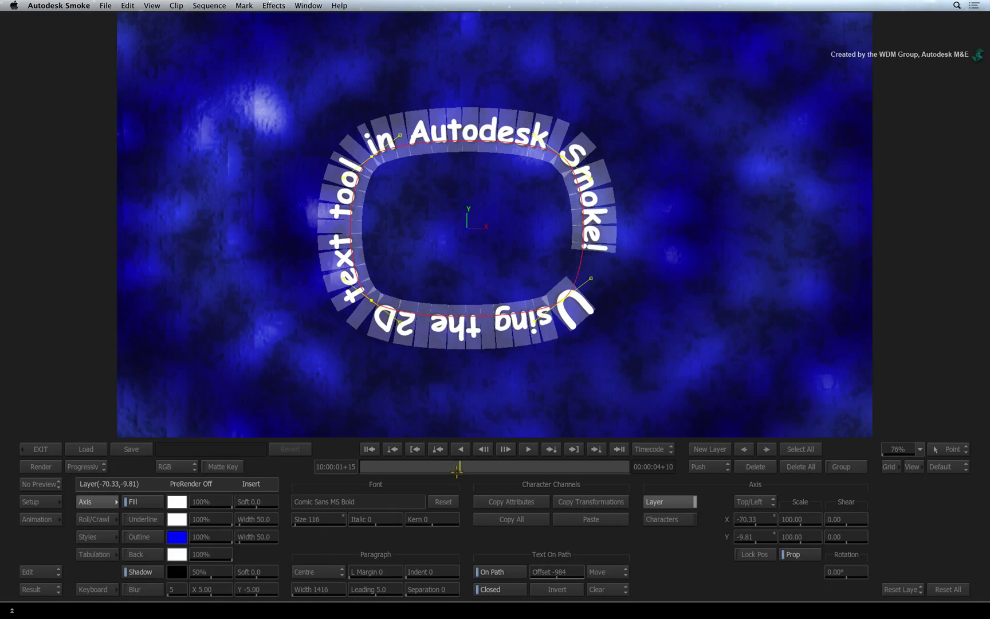
{"action": "mouse_move", "coordinate": [459, 465]}
{"action": "left_mouse_down"}
{"action": "mouse_move", "coordinate": [441, 462]}
{"action": "mouse_move", "coordinate": [477, 465]}
{"action": "left_mouse_up"}
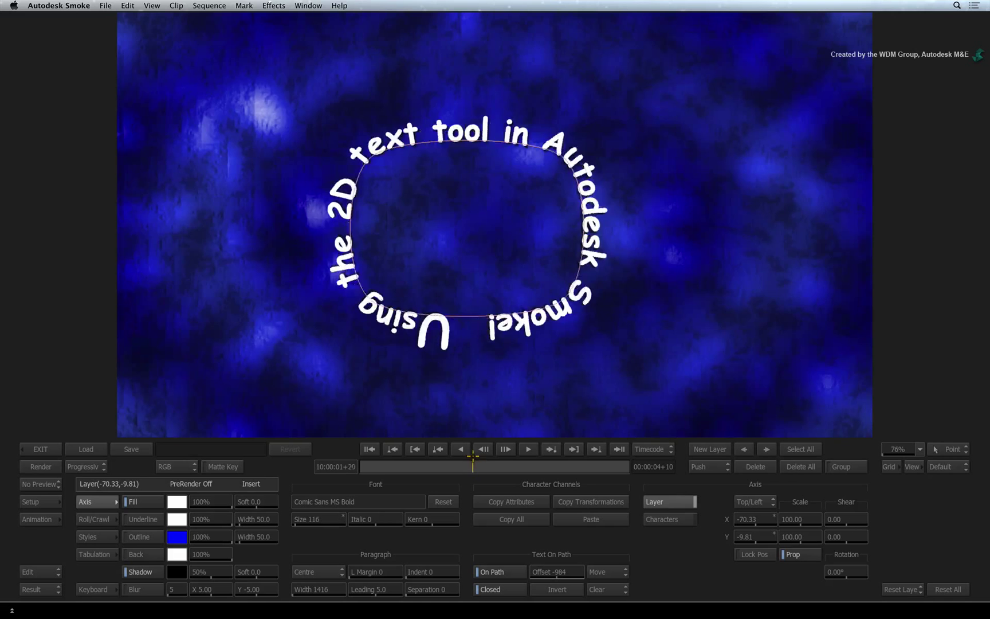
- Exit to the timeline and play the sequence full screen from the start
{"action": "left_click", "coordinate": [41, 450]}
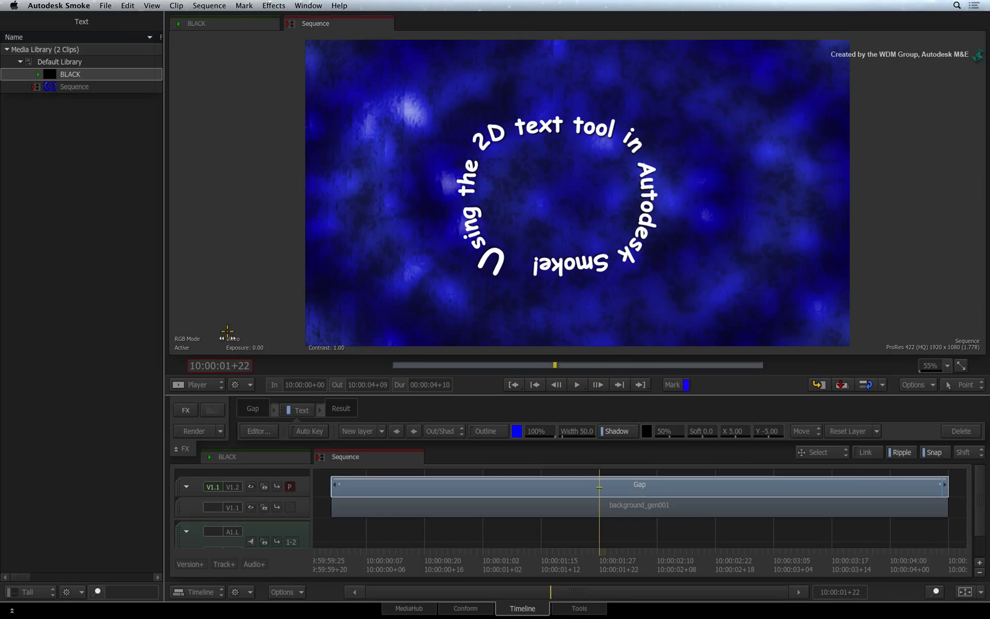
{"action": "key", "text": "Home"}
{"action": "key", "text": "grave"}
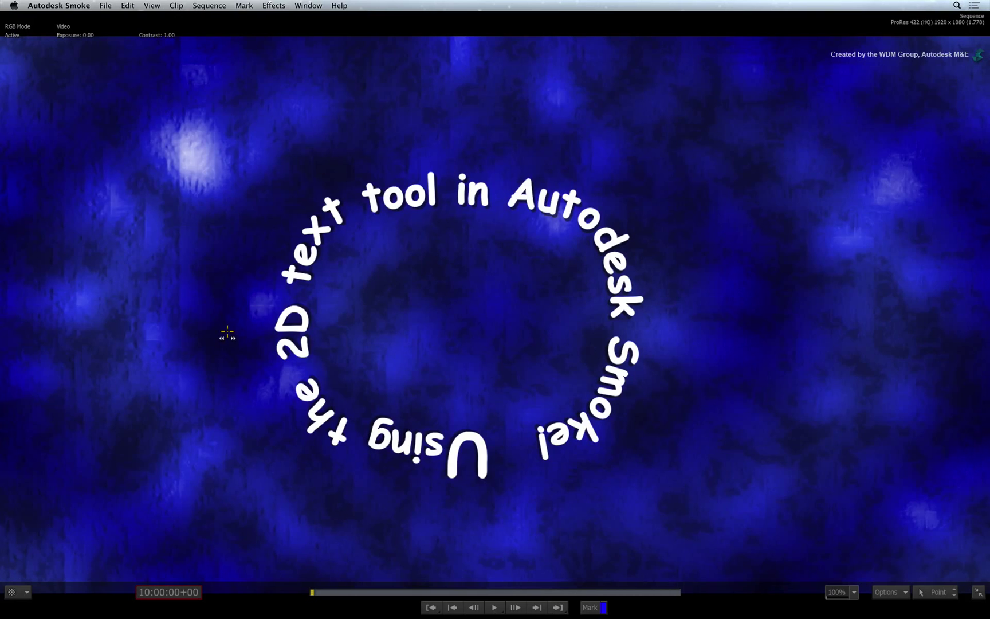
{"action": "key", "text": "space"}
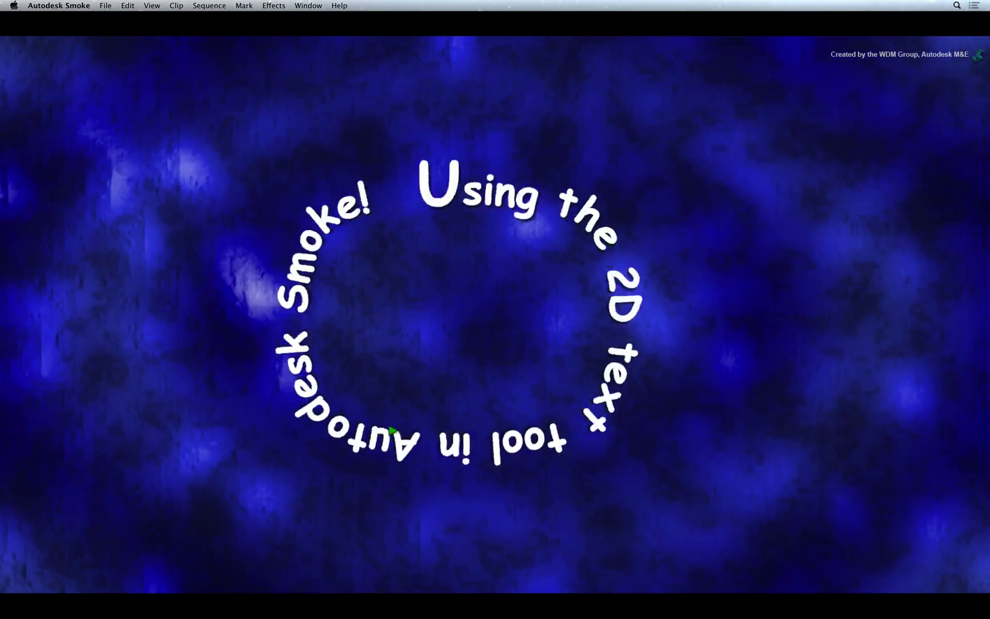
{"action": "key", "text": "grave"}
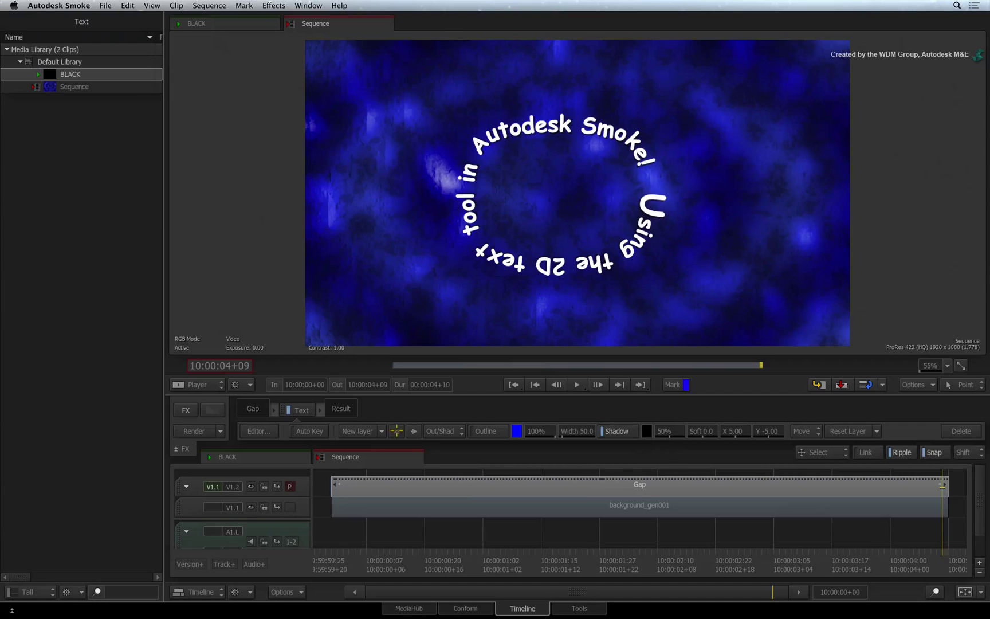
- Render the Text effect and play the rendered result back full screen
{"action": "left_click", "coordinate": [210, 429]}
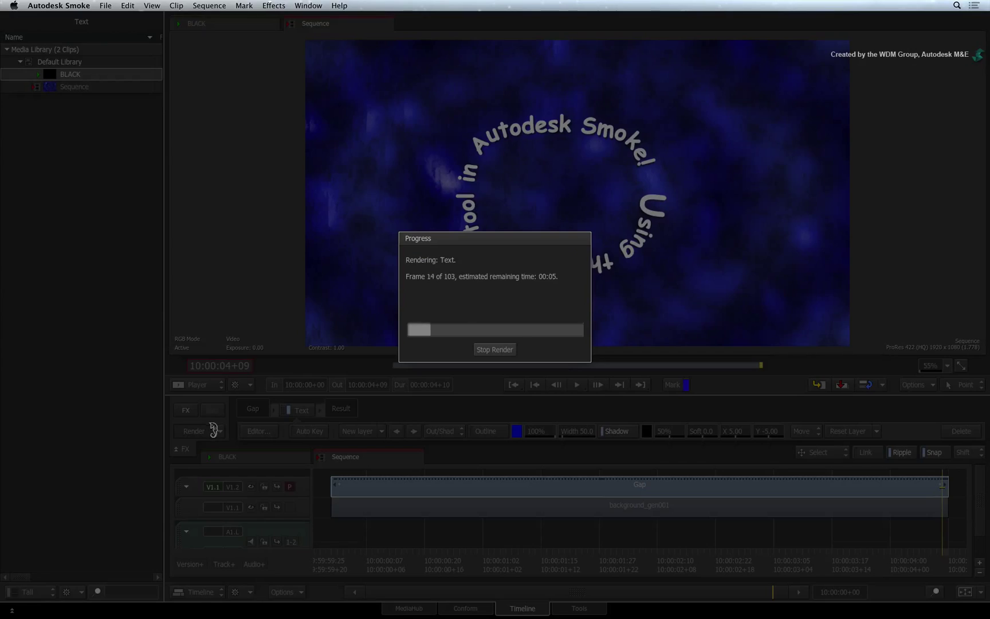
{"action": "key", "text": "grave"}
{"action": "key", "text": "space"}
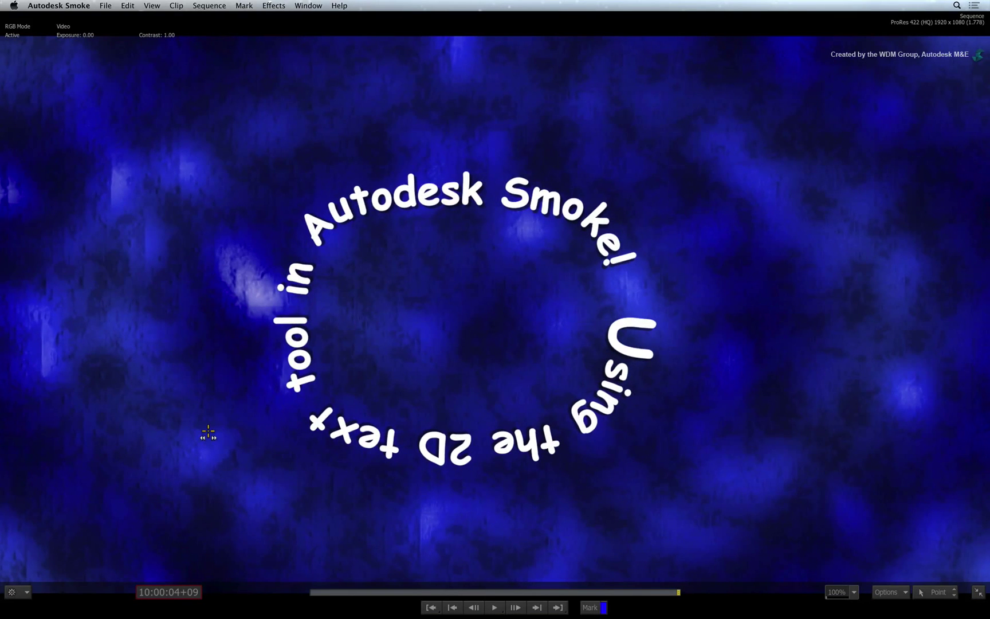
{"action": "key", "text": "grave"}
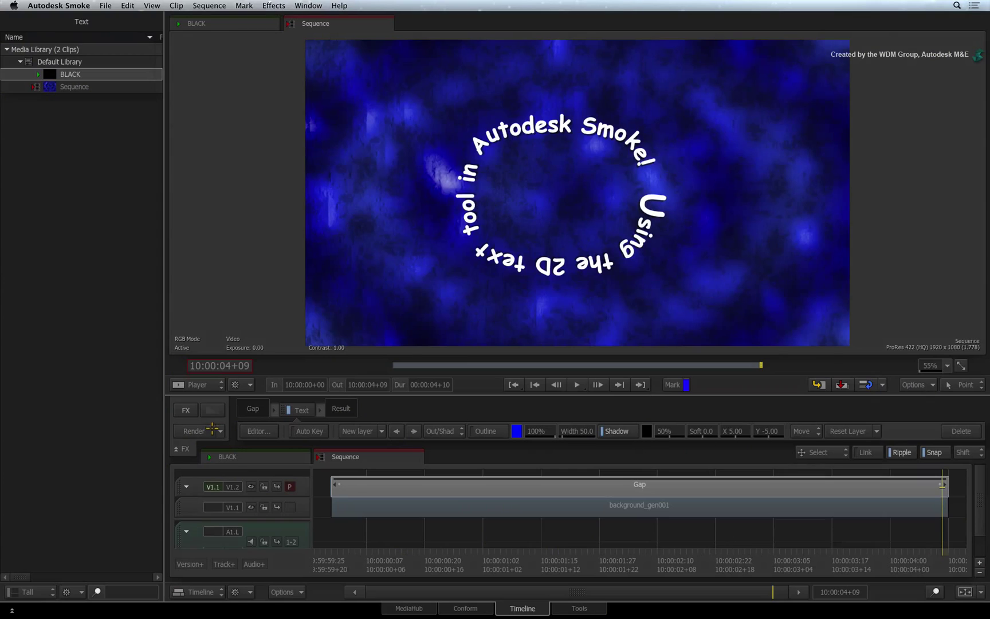